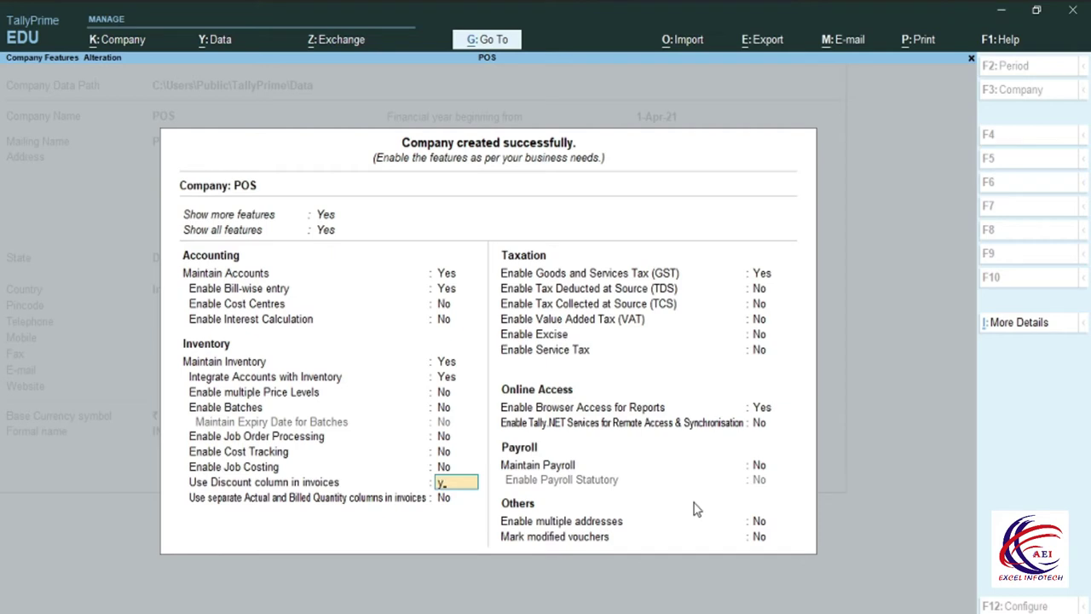
- Enable the discount column in invoices and save the company features for POS
key(ctrl)
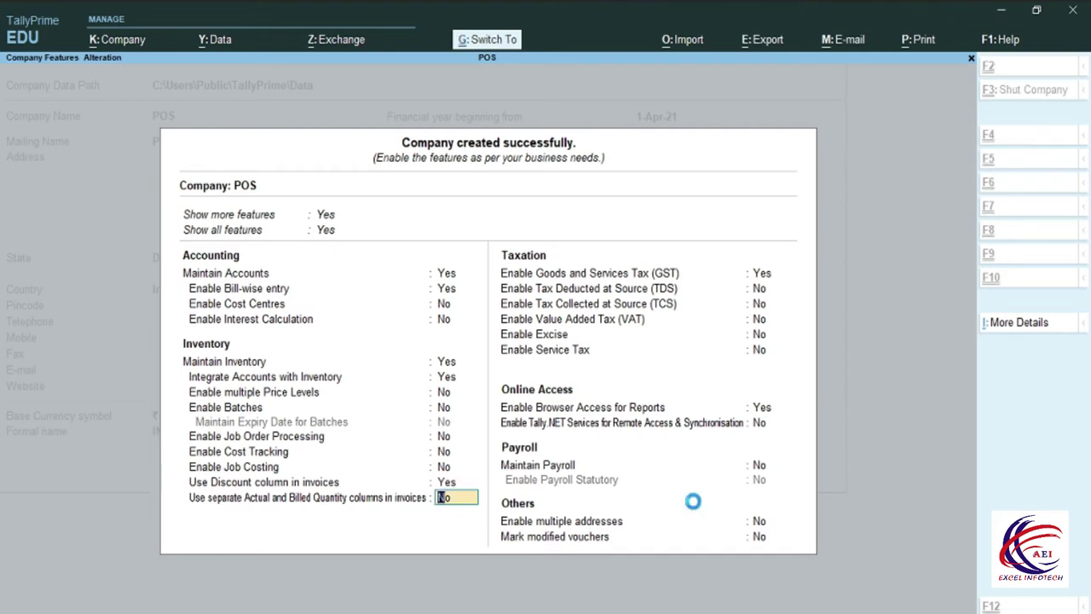
key(ctrl+a)
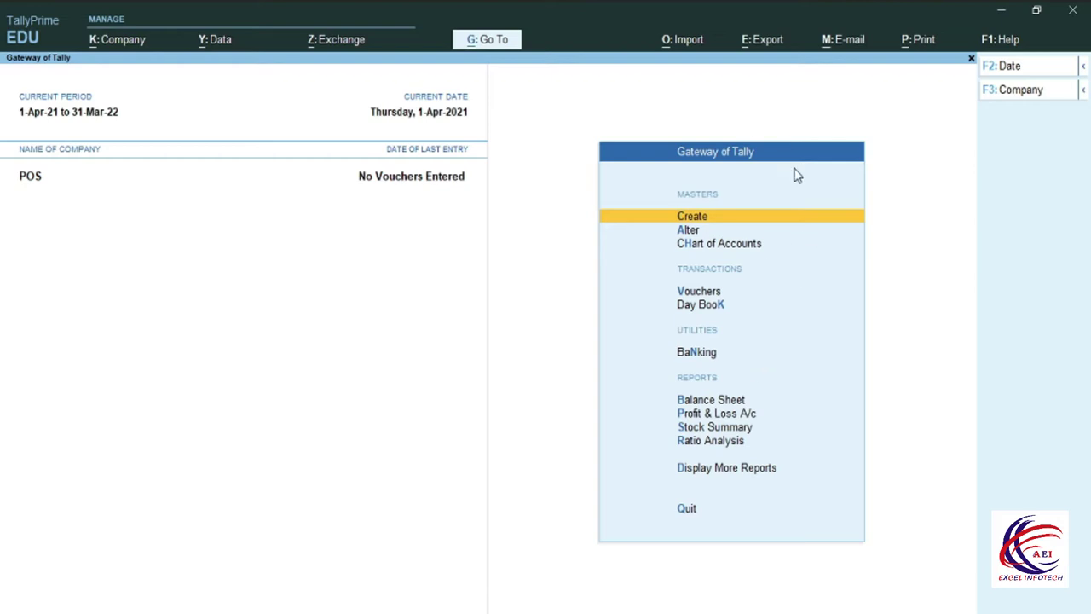
- Create a voucher type named POS Invoice based on the Sales voucher type
click(689, 216)
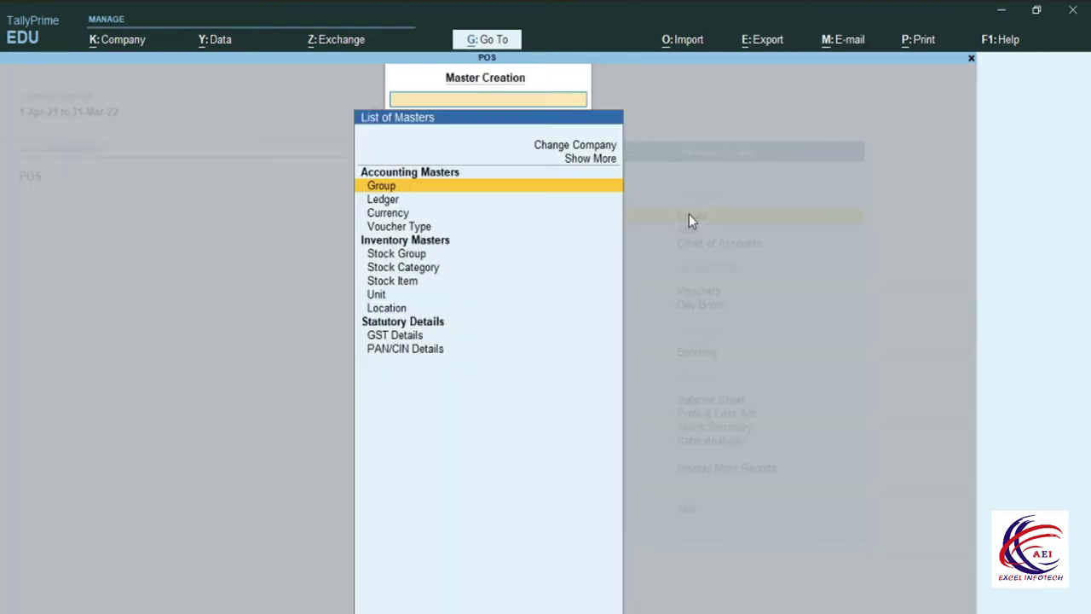
click(401, 227)
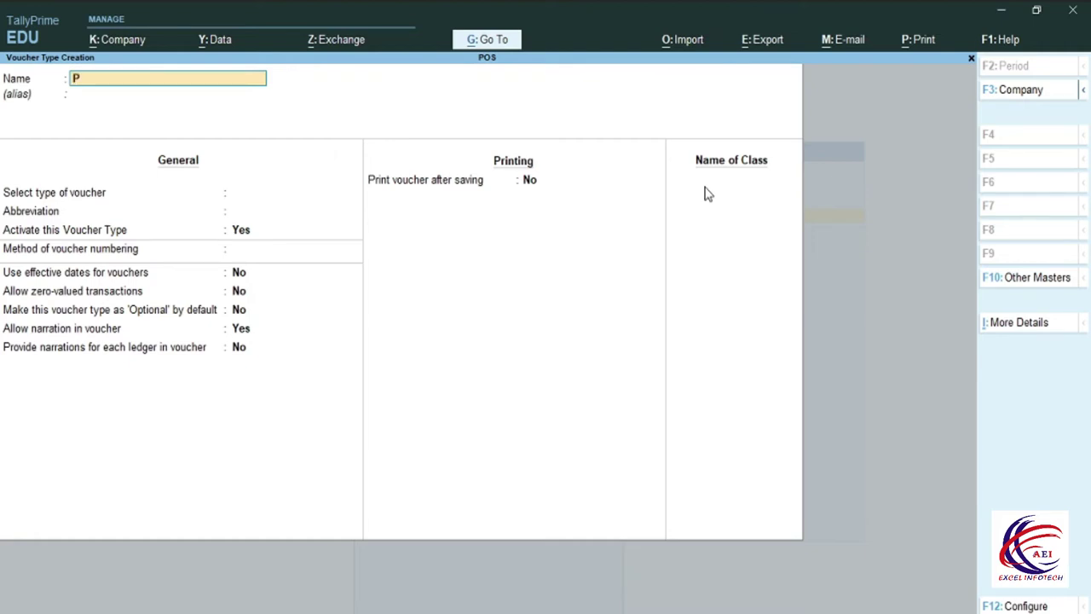
text(POS Invoice)
key(Return)
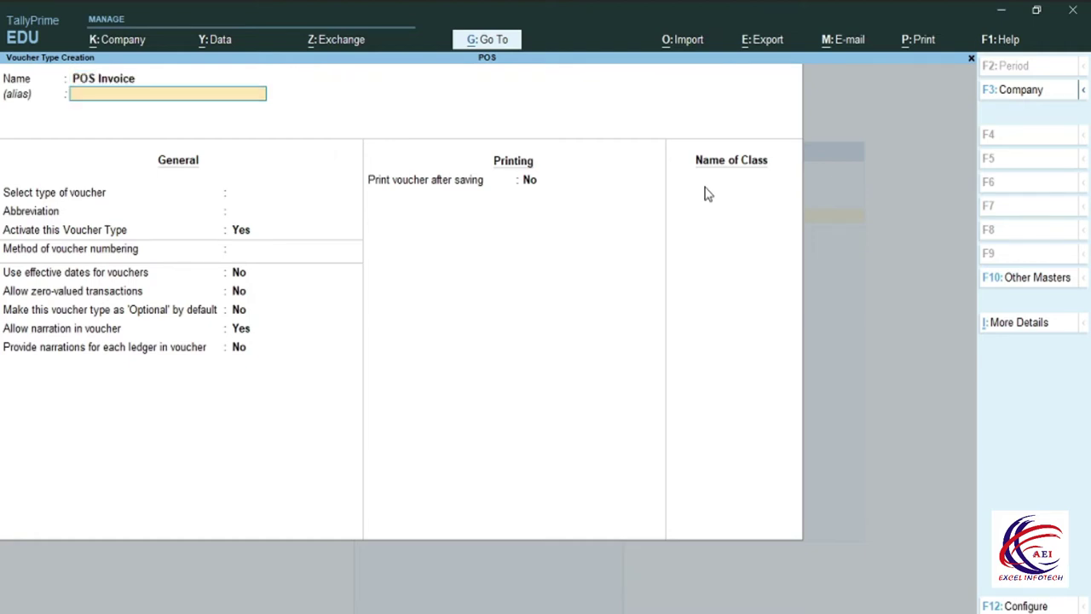
key(Return)
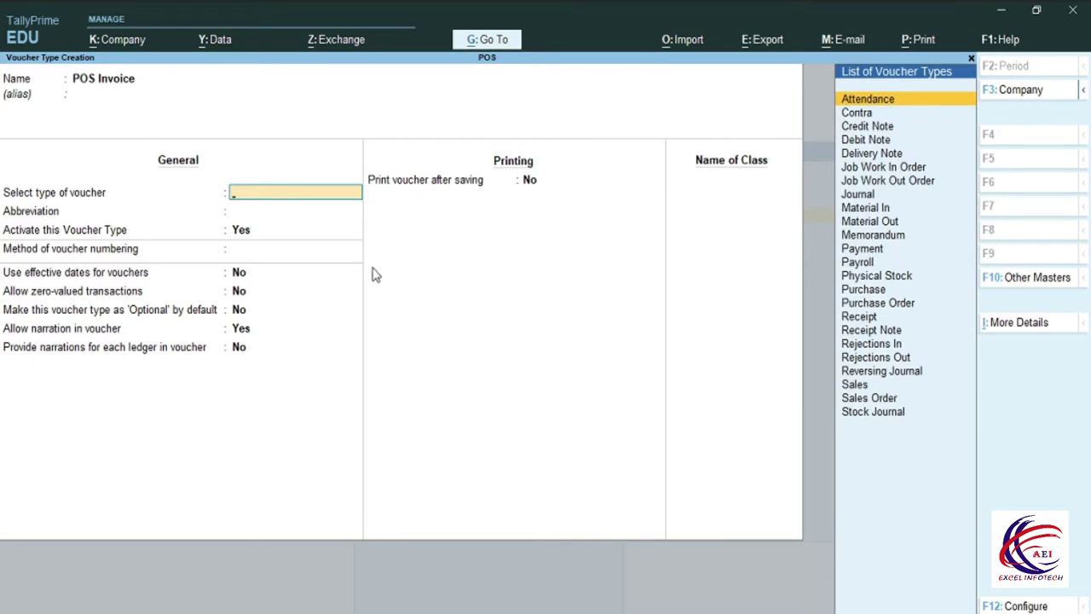
text(S)
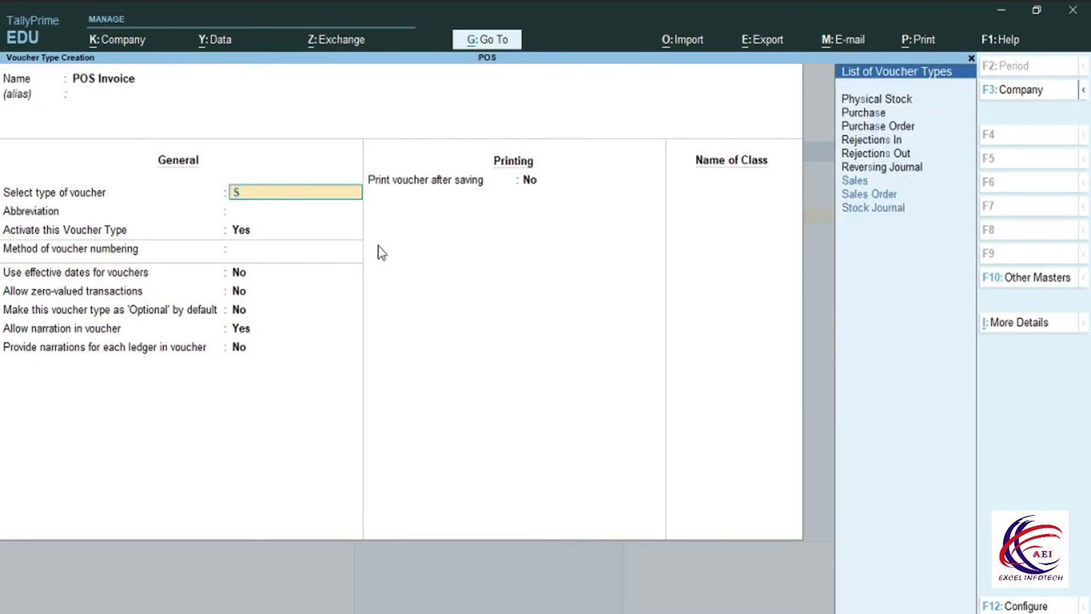
key(Return)
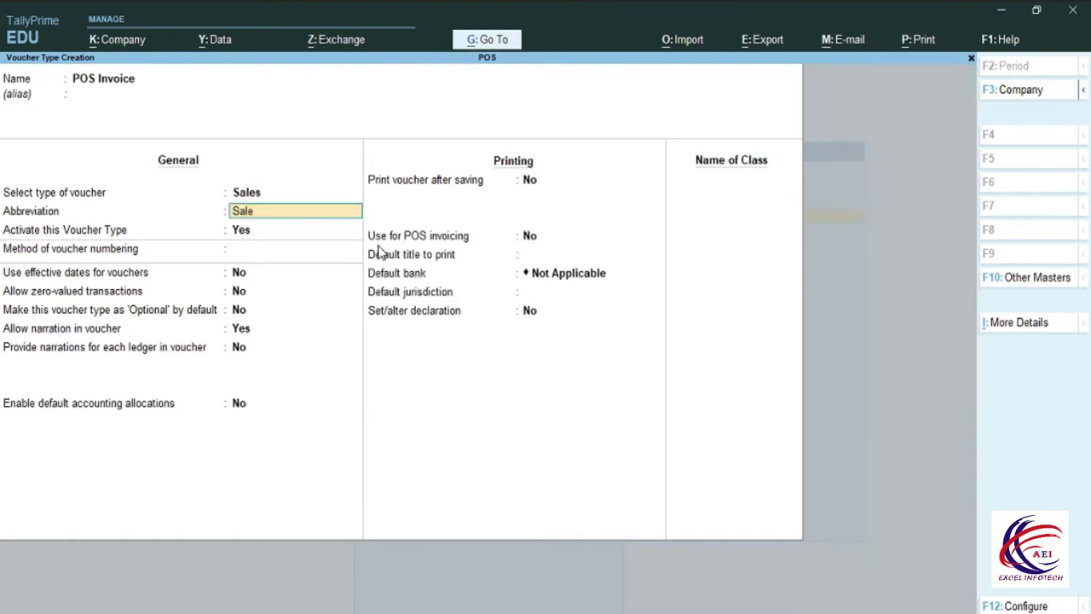
- Keep the general defaults with automatic numbering, and enable printing after saving and use for POS invoicing
key(Return)
key(Return)
key(Return)
key(Return)
key(Return)
key(Return)
key(Return)
key(Return)
key(Return)
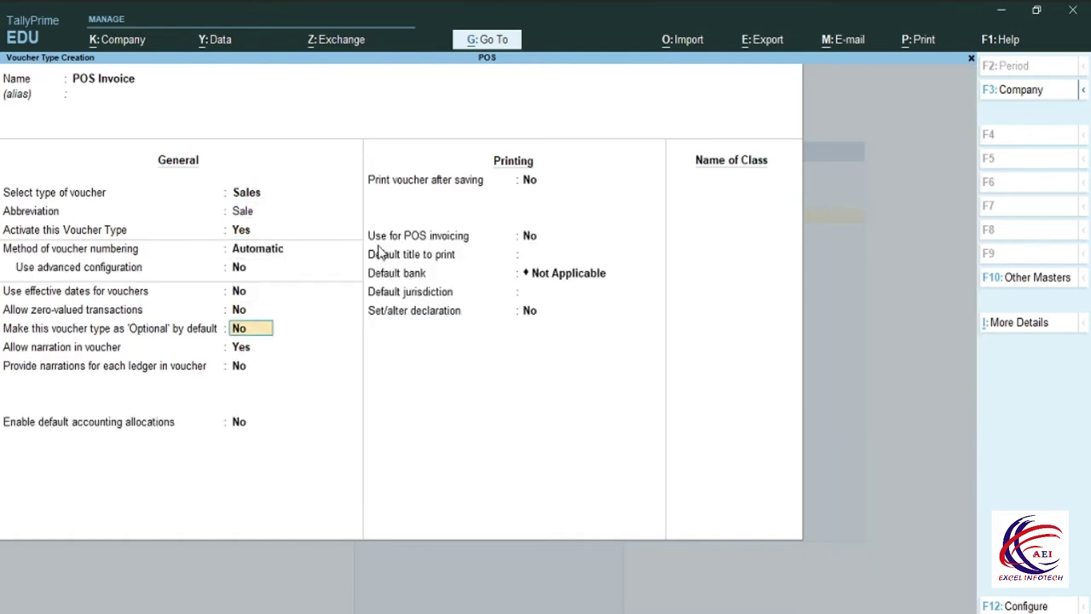
key(Return)
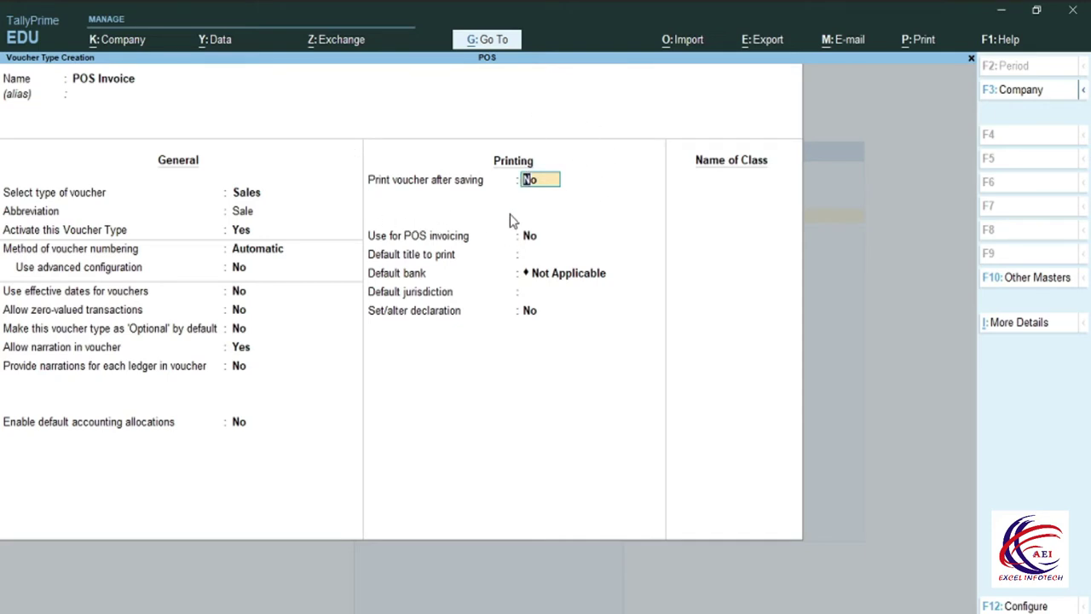
text(y)
key(Return)
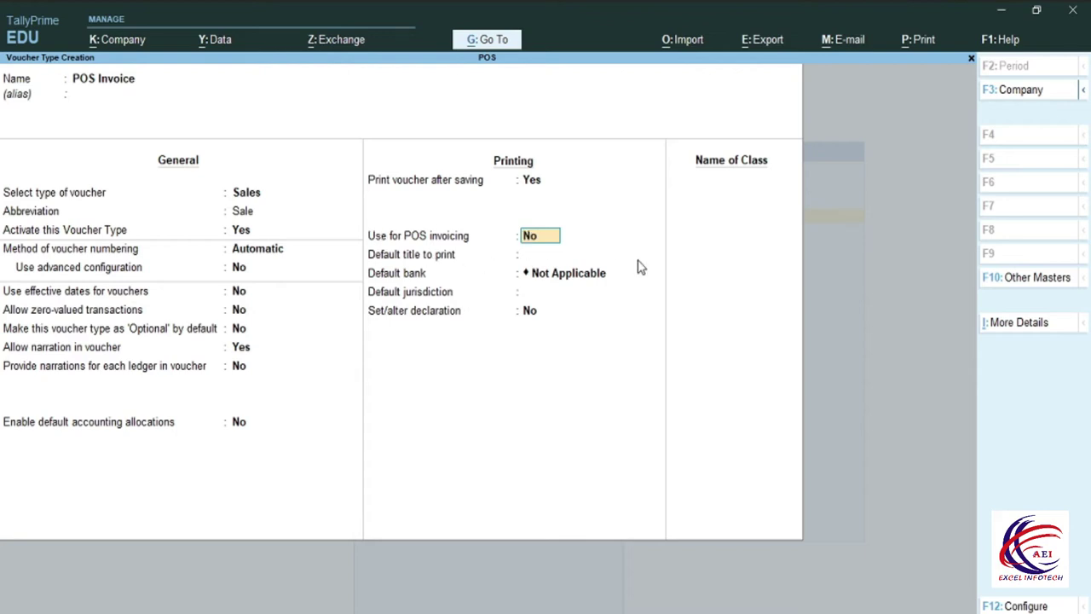
text(y)
key(Return)
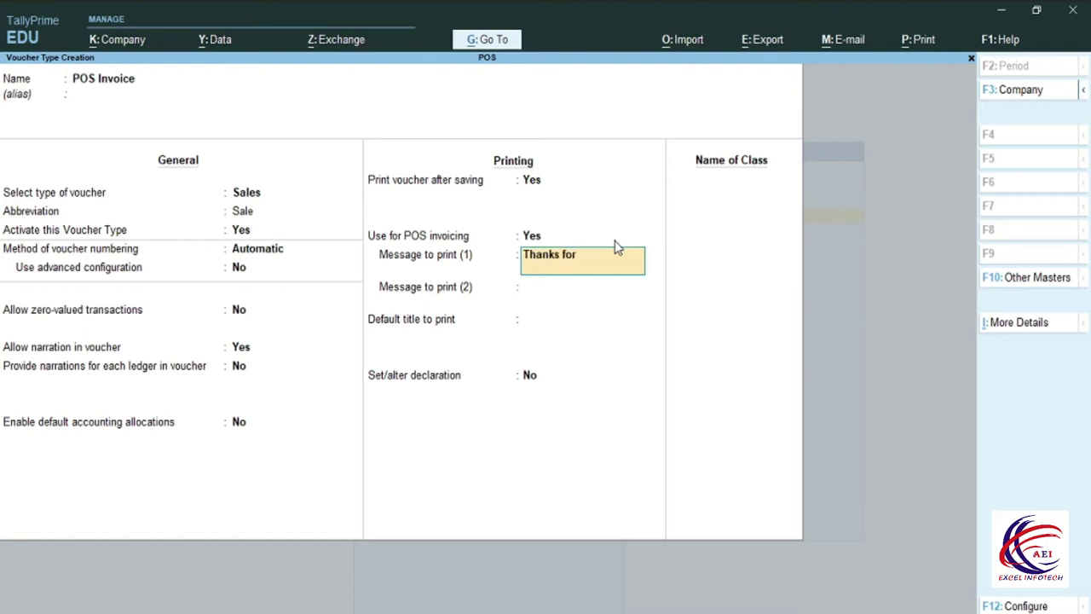
- Set the printed messages to "Thanks for Purchase" and "Visit Again", and the default print title to "Excel Store"
text(rchase)
key(Return)
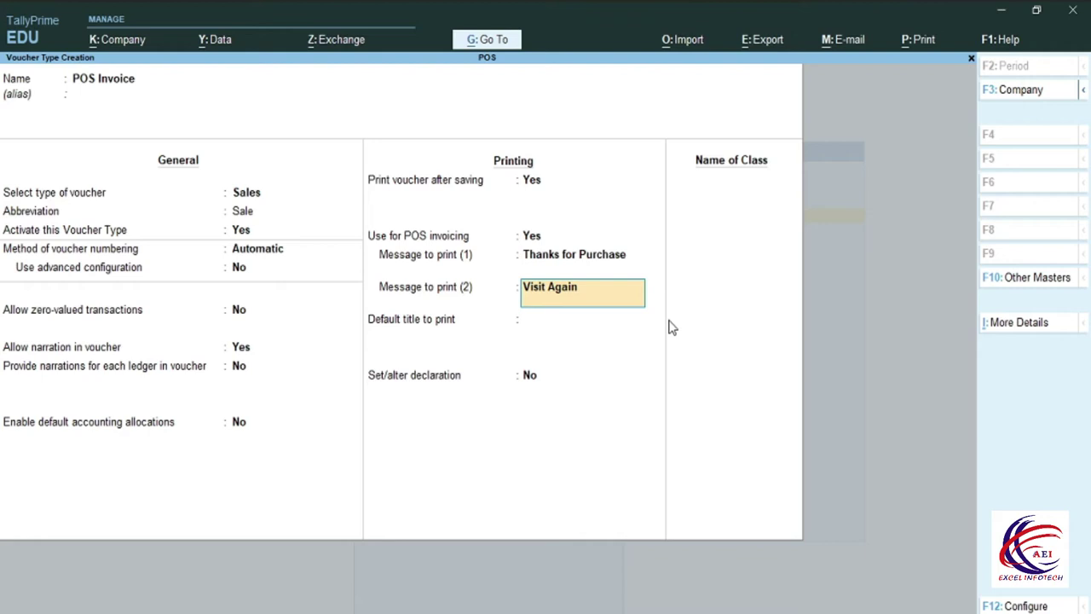
key(Return)
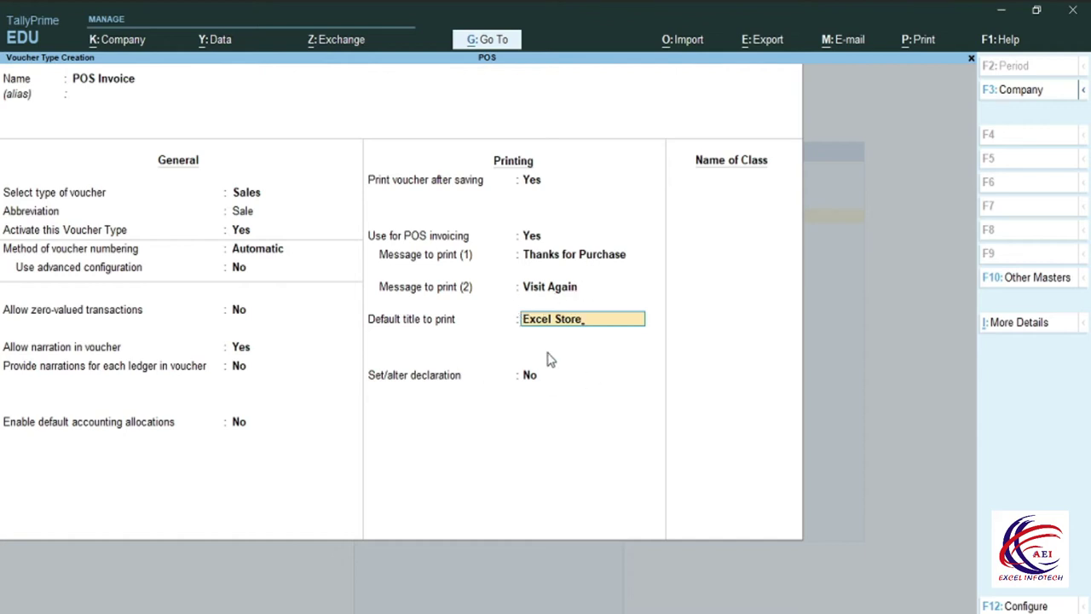
key(Return)
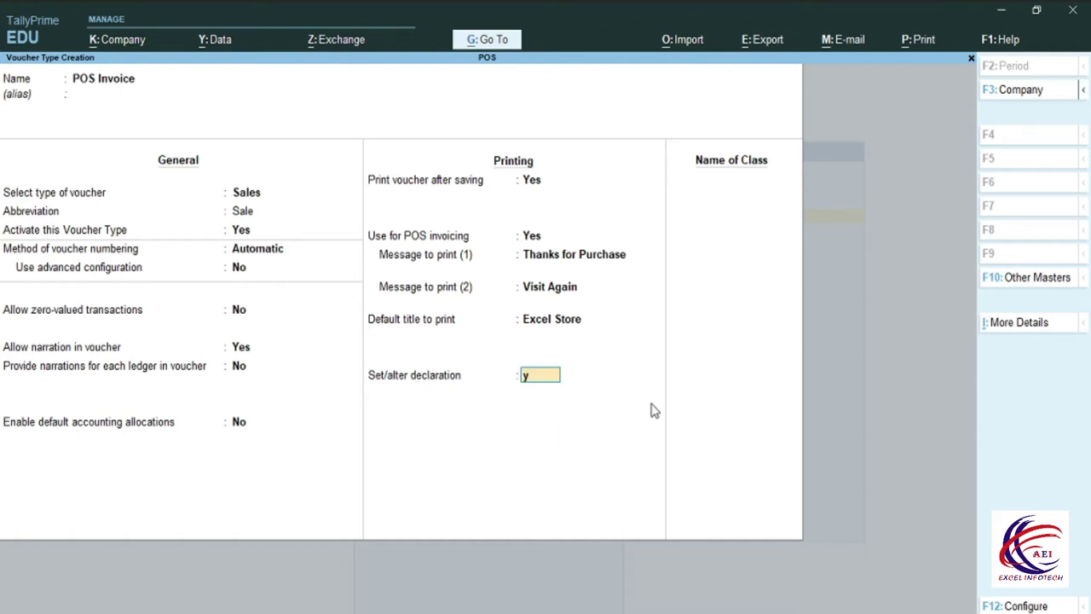
- Enable the declaration with its existing text, save the voucher type without a class, and return to the Gateway of Tally
key(Return)
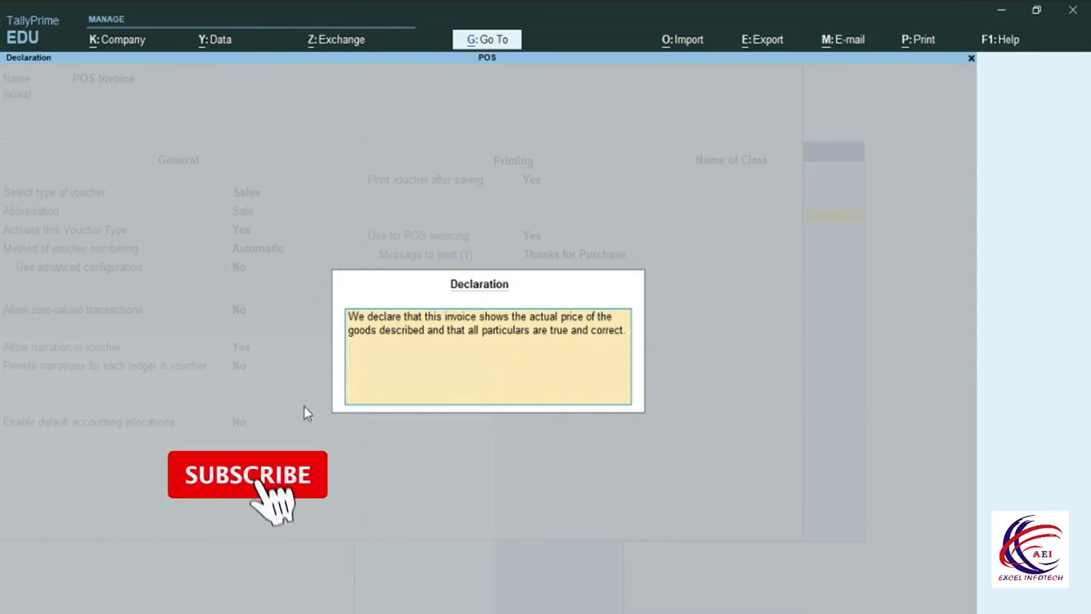
key(Return)
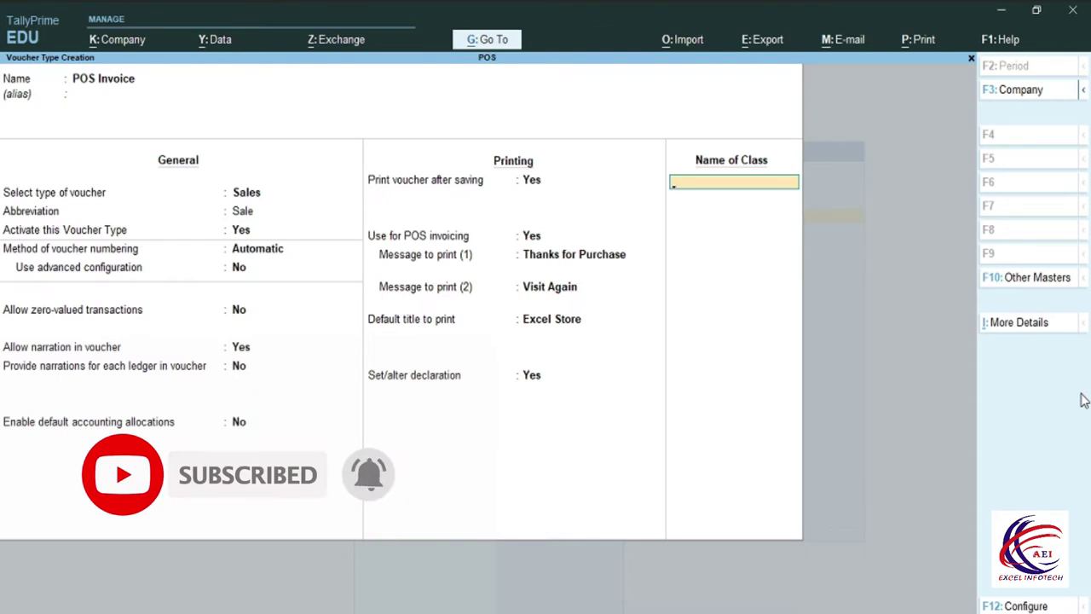
key(Return)
key(Return)
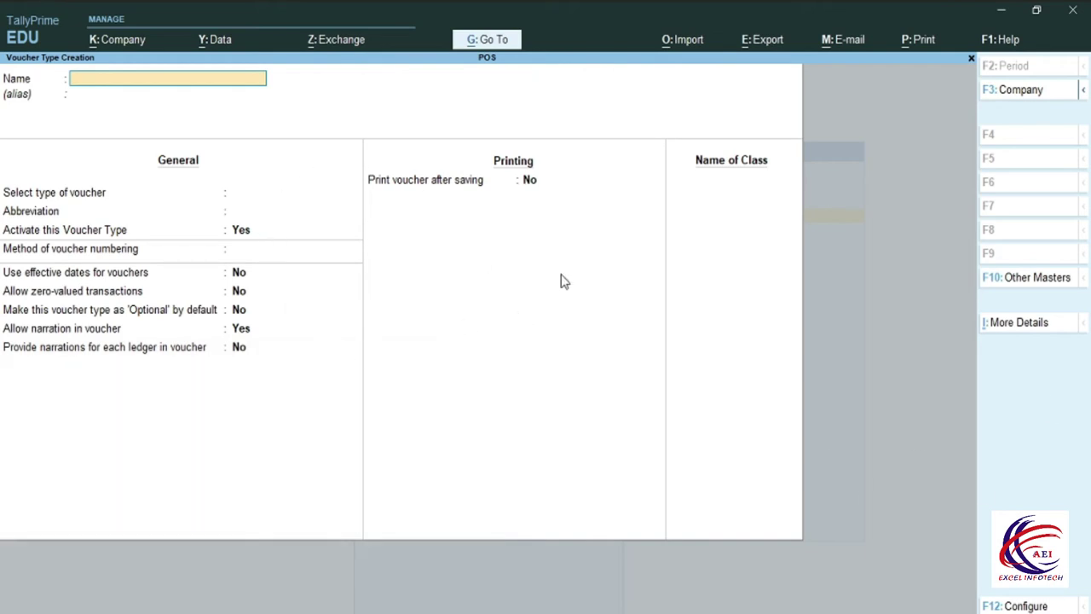
key(Escape)
key(Escape)
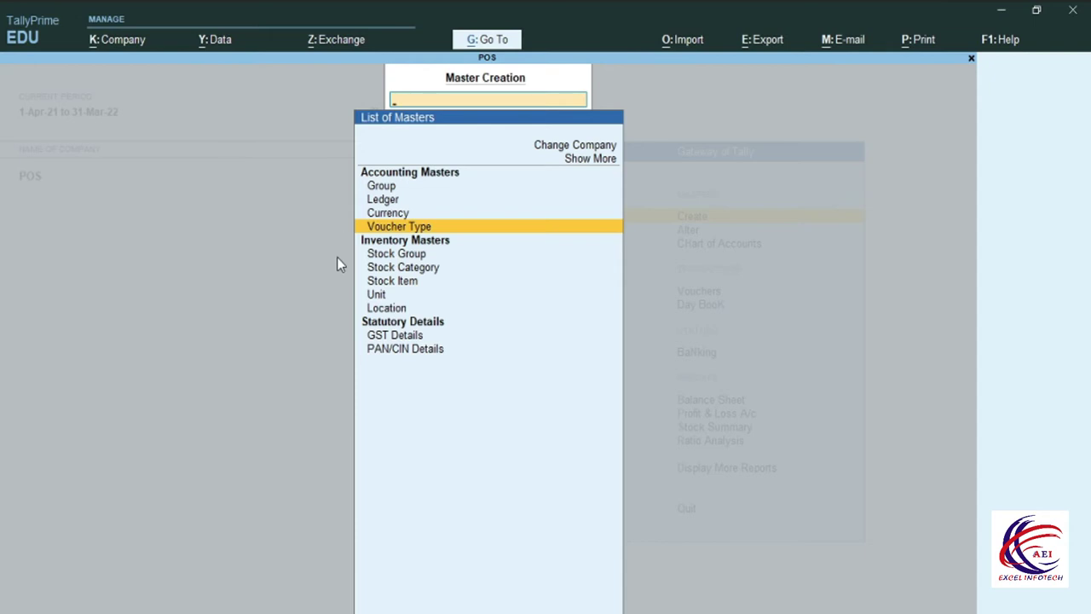
key(Escape)
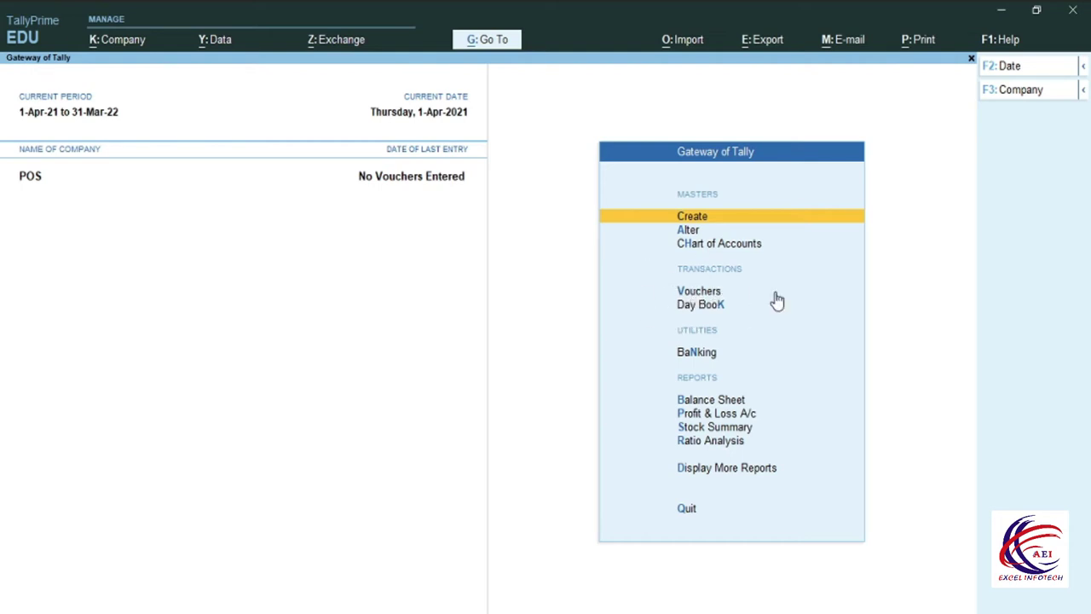
- Start a POS Invoice voucher and create a party ledger with the customer's name under Sundry Debtors
click(695, 293)
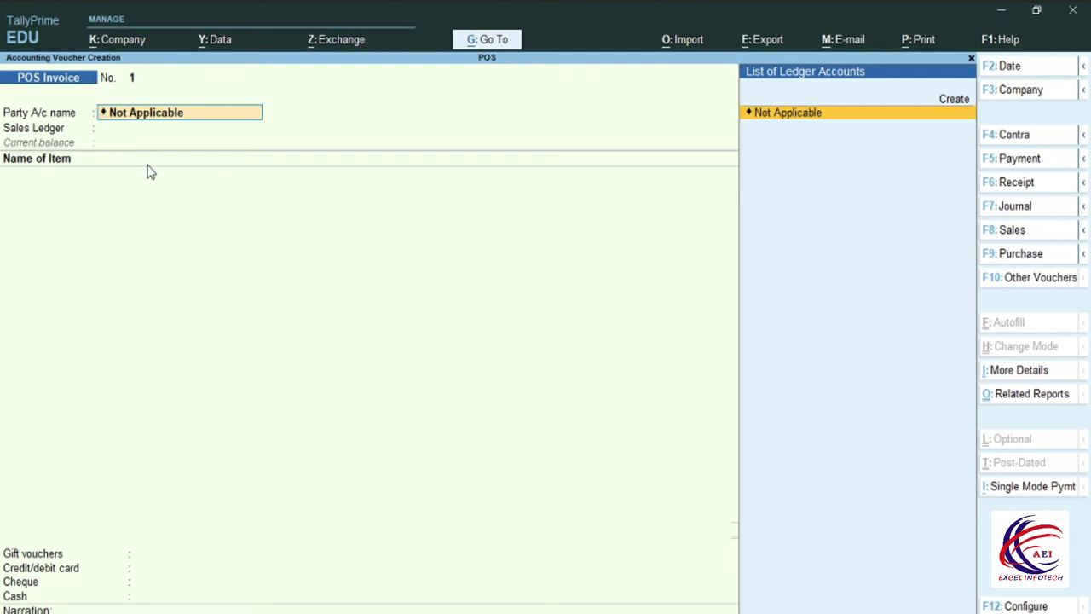
key(alt)
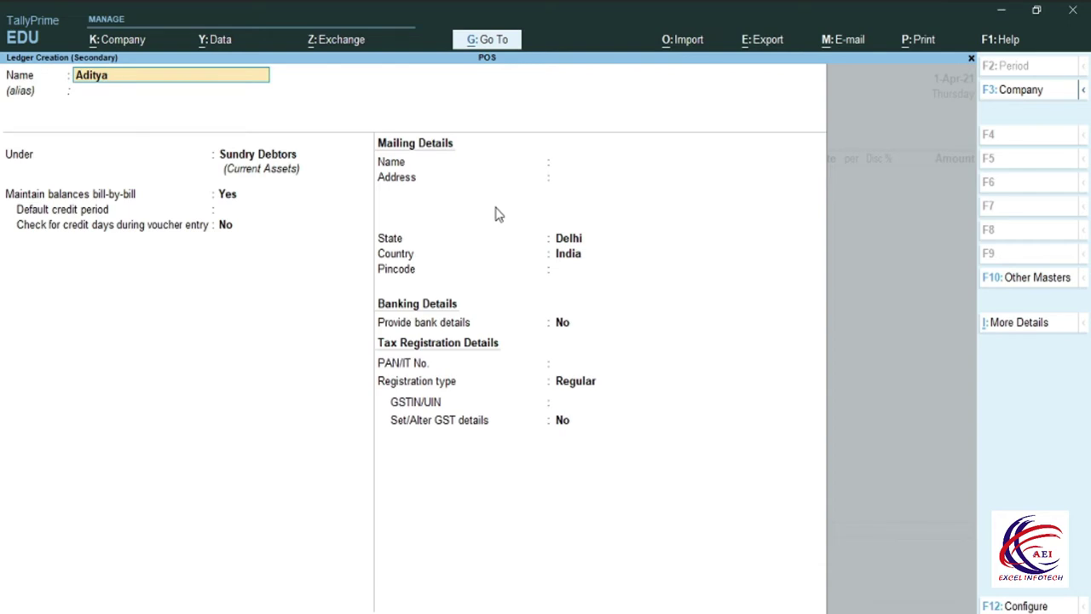
key(Return)
key(Return)
text(s)
key(Down)
key(Down)
key(Down)
key(Down)
key(Return)
- Keep the customer ledger's default mailing details and Regular registration, save it, and accept the party details
key(Return)
key(Return)
key(Return)
key(Return)
key(Return)
key(Return)
key(Return)
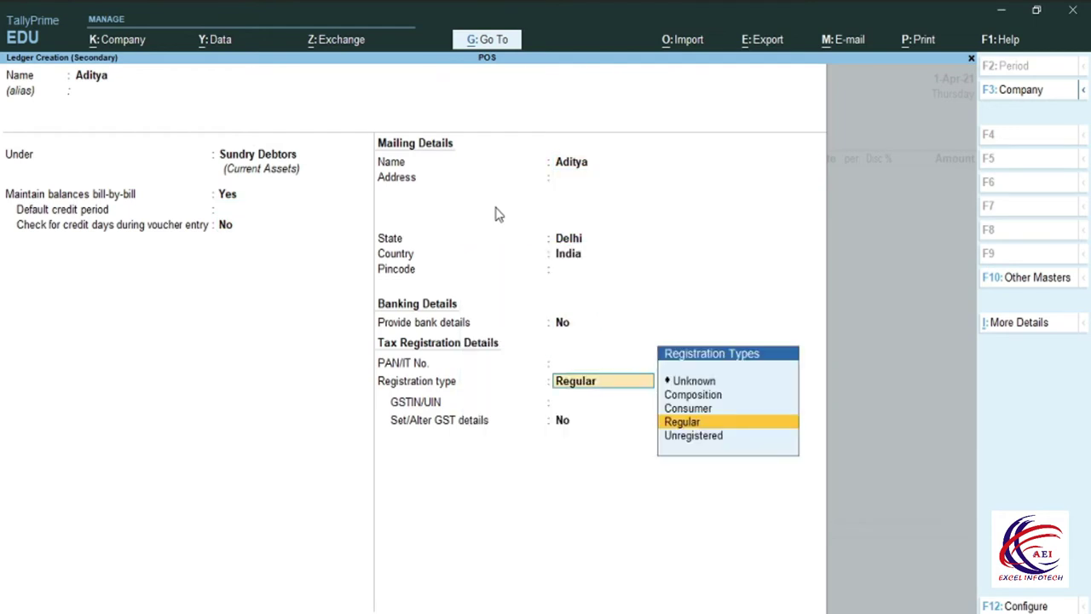
key(ctrl)
key(ctrl+a)
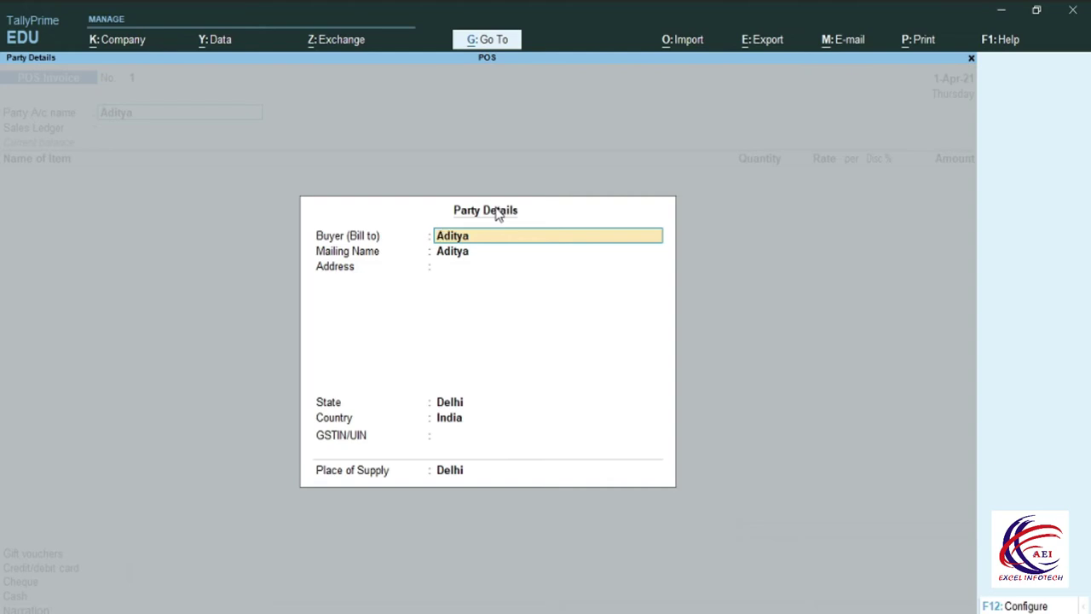
key(ctrl+a)
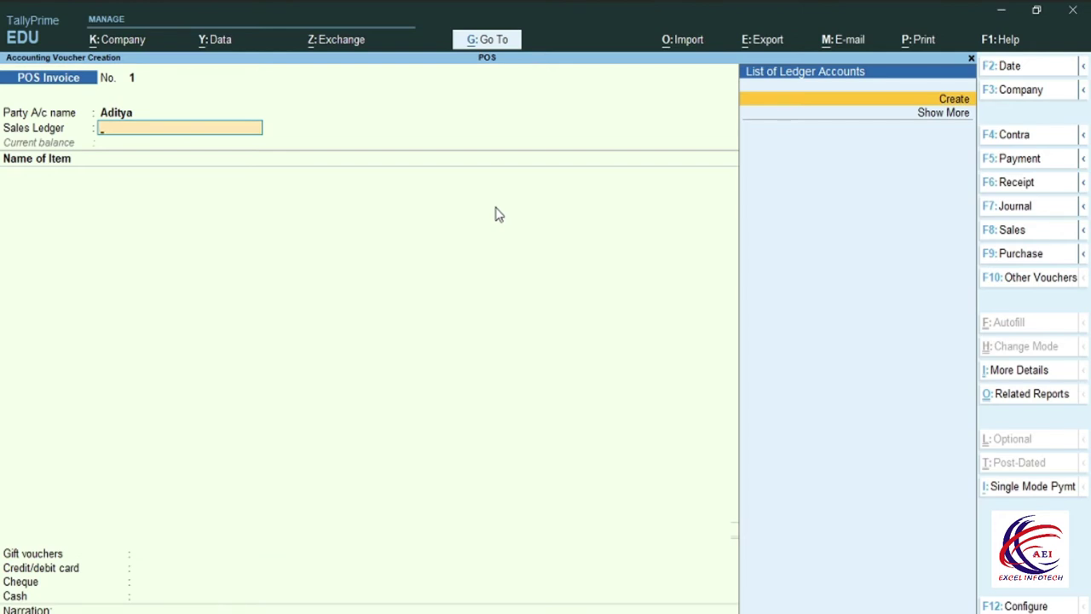
- Create the sales ledger Sale under Sales Accounts with GST applicable and Goods as the type of supply
key(alt+c)
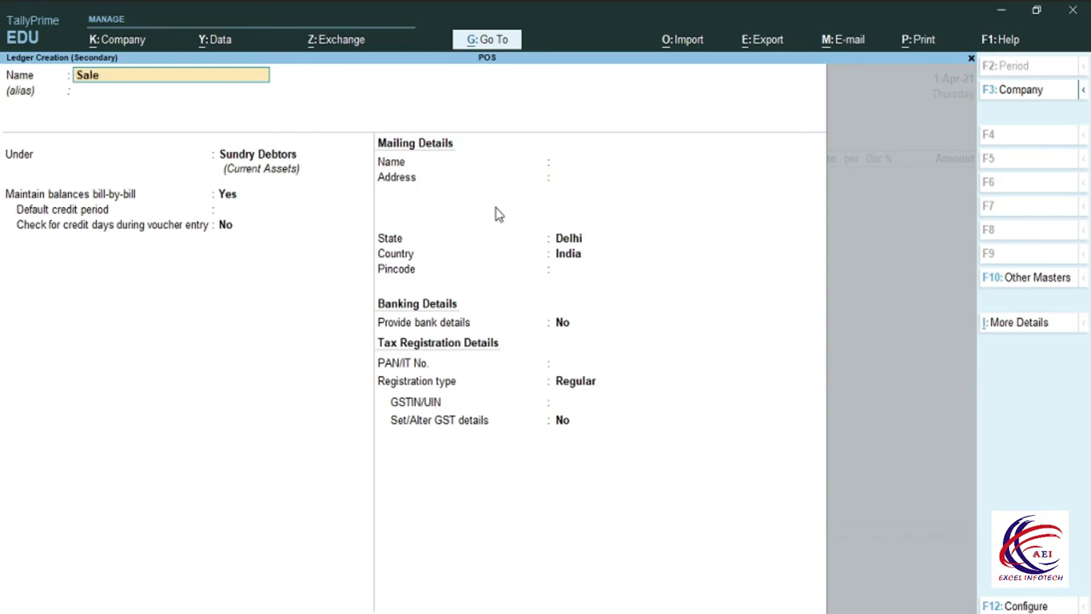
key(Return)
text(S)
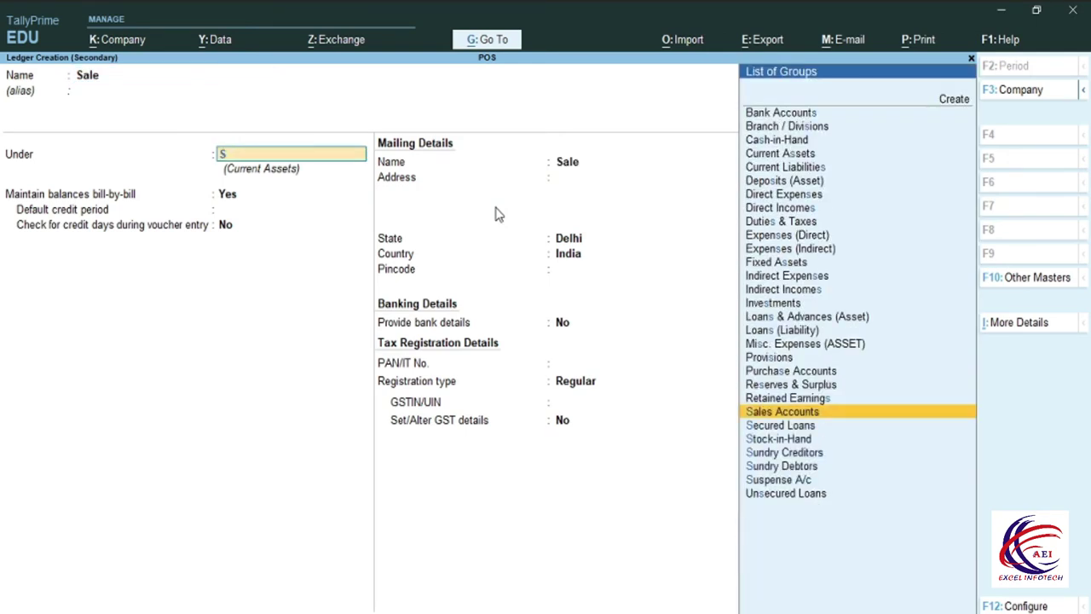
key(Return)
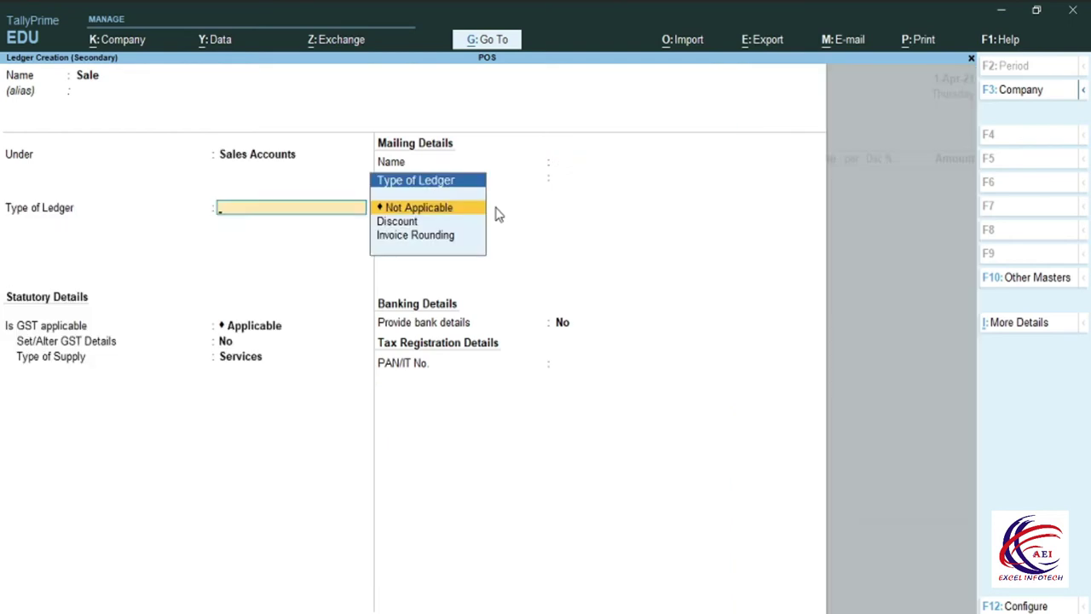
key(Return)
key(Return)
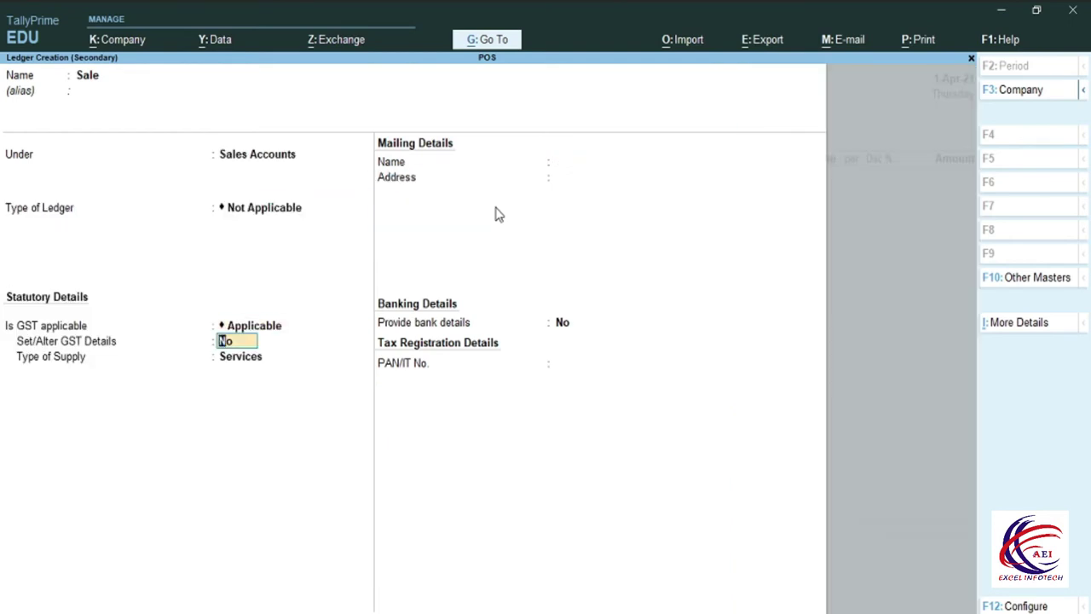
key(Return)
key(Up)
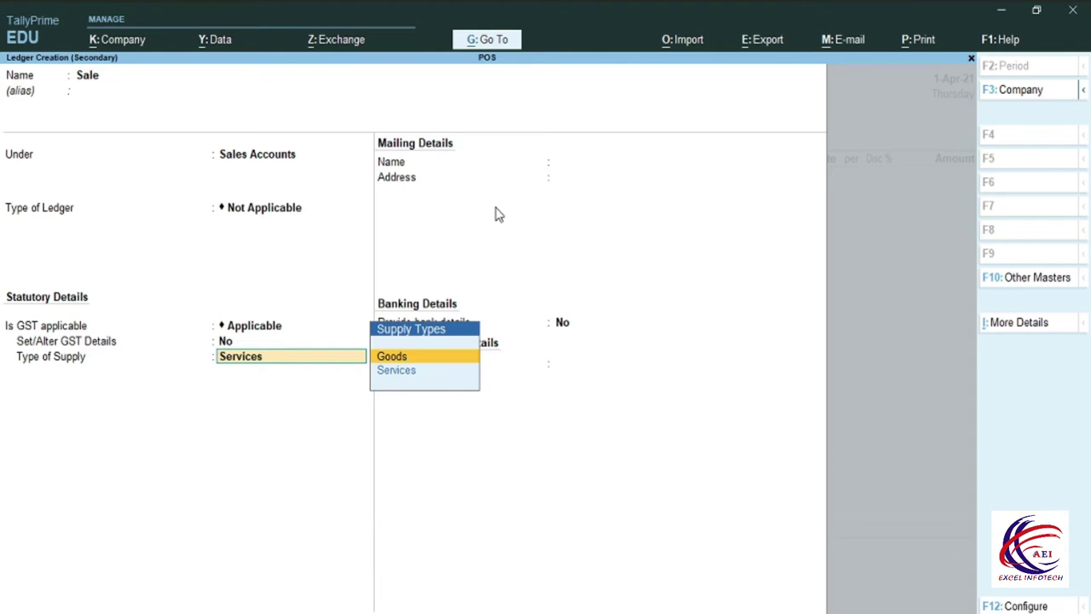
key(Return)
key(ctrl+a)
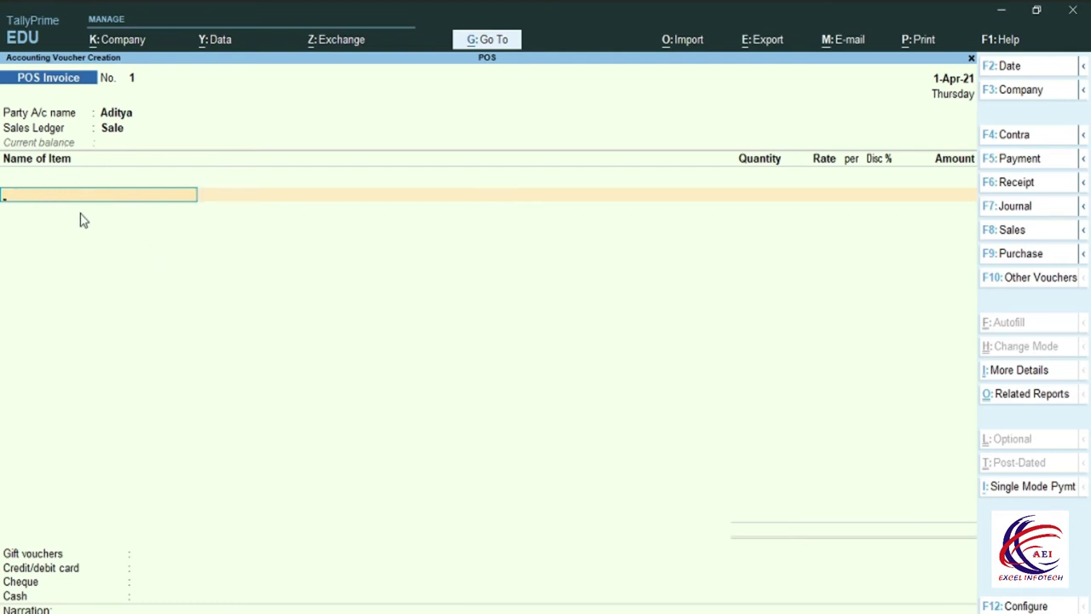
- Start a new stock item from the invoice and name it Oil, copied from the Word practice table, leaving alias and description blank
key(alt+c)
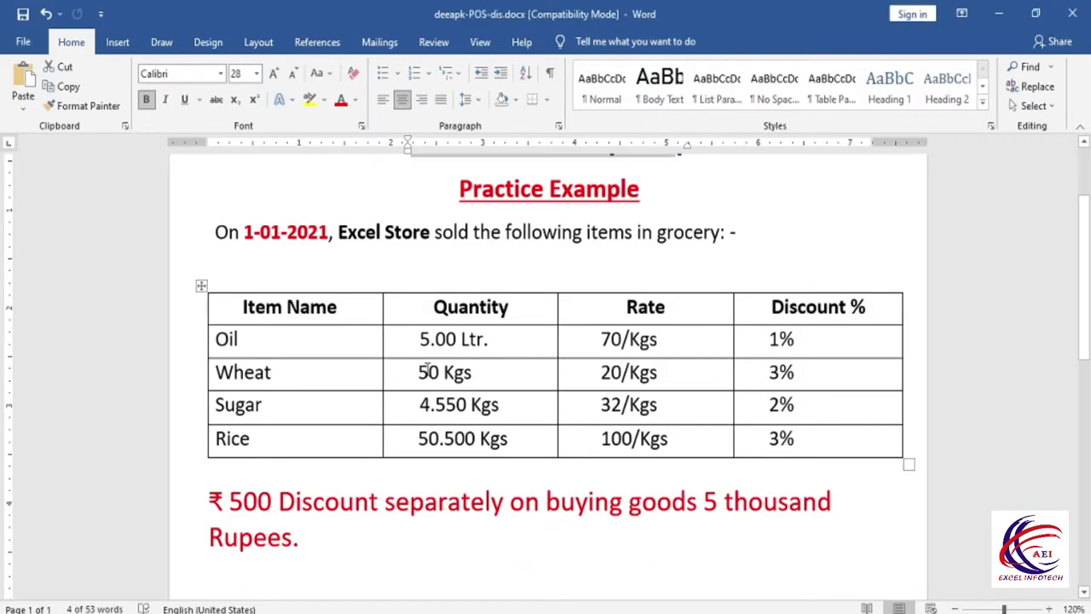
click(256, 336)
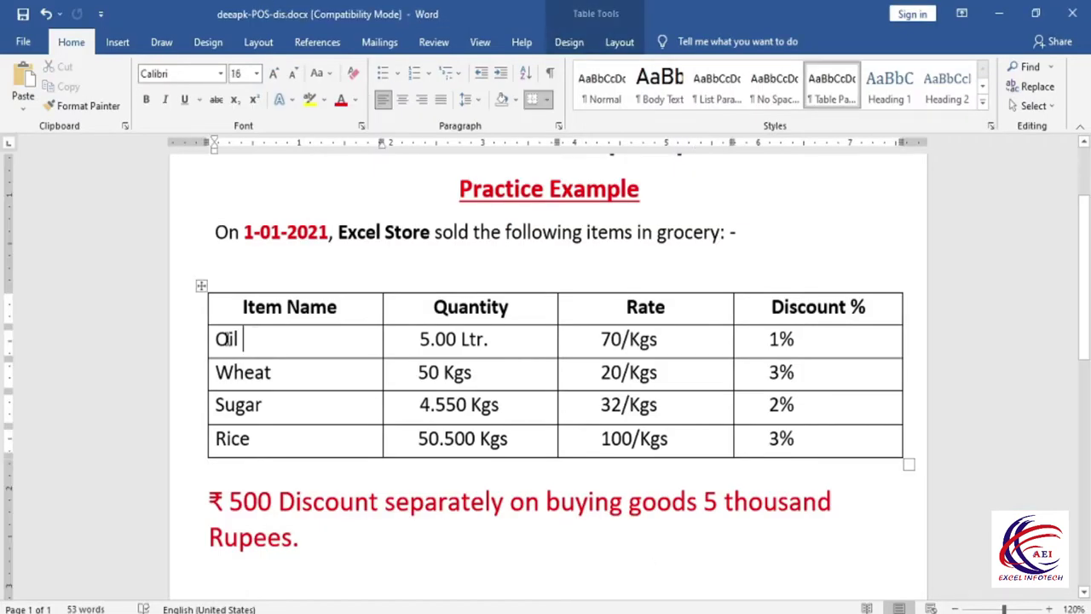
double_click(243, 339)
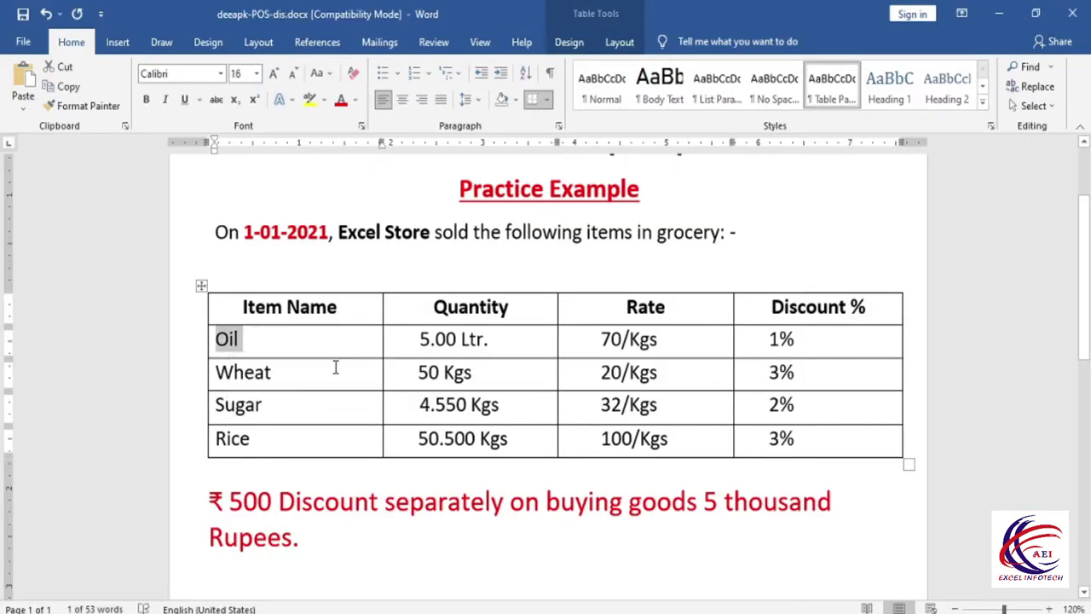
key(alt+Tab)
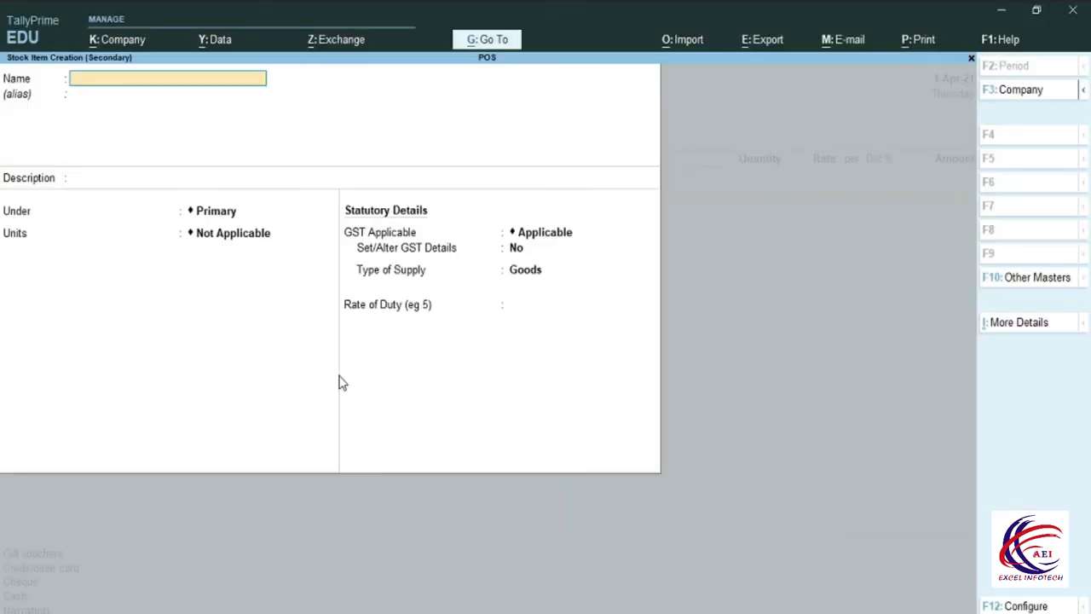
key(ctrl+alt+v)
key(Return)
key(Return)
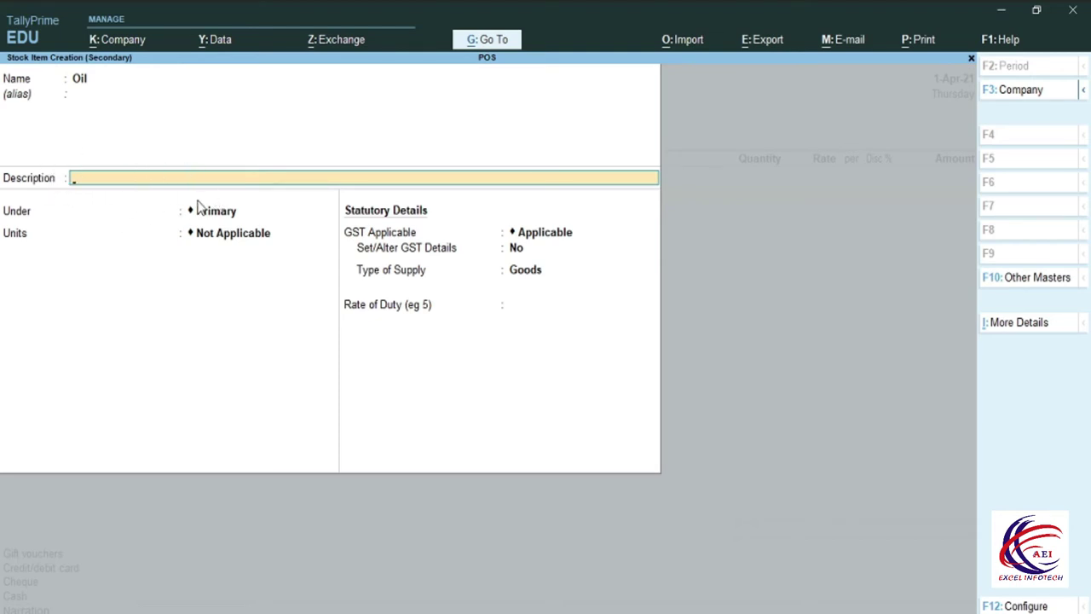
key(Return)
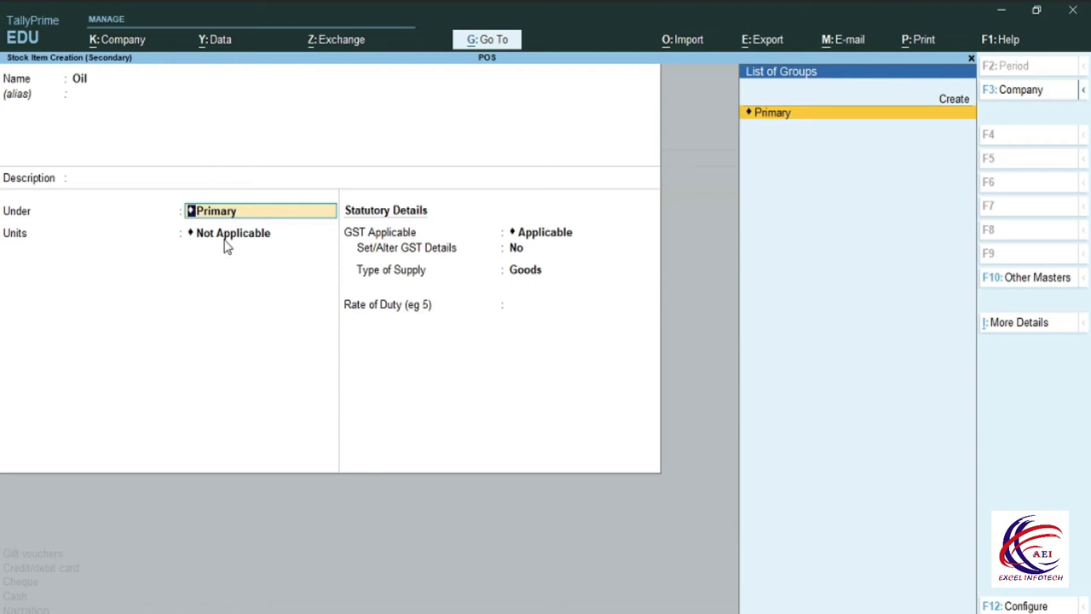
- Create the stock group Grocery under Primary for the item, with quantity addition and GST details set to No
key(alt)
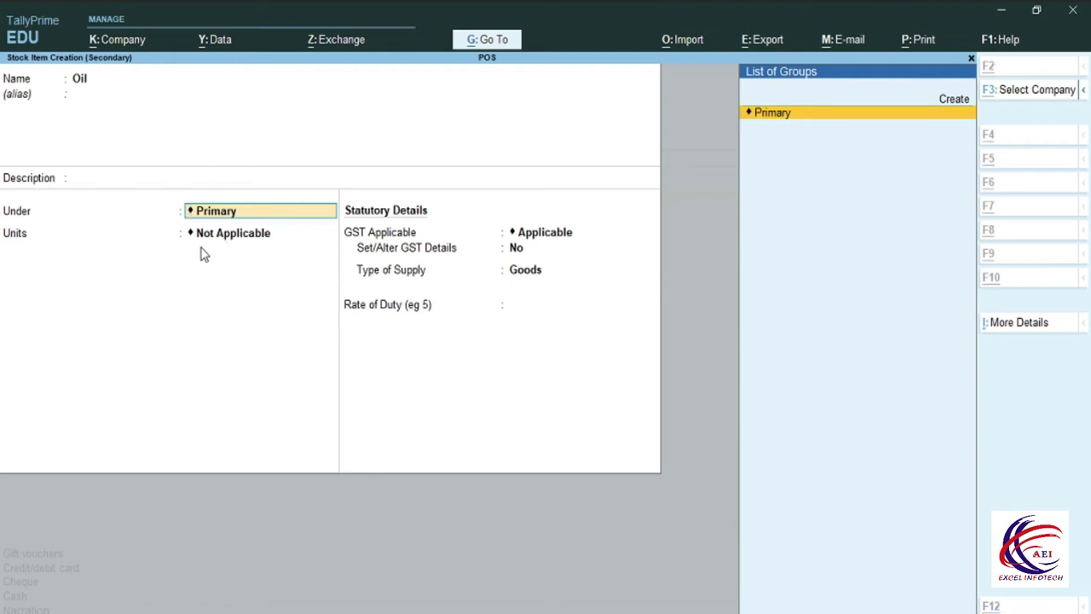
key(alt+c)
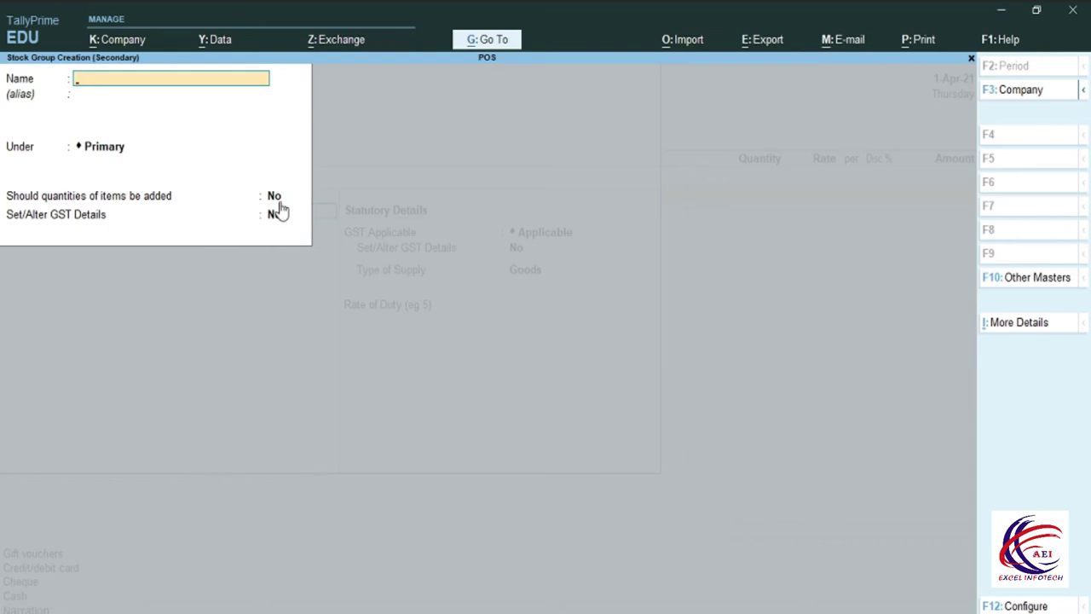
text(Grocery)
key(Return)
key(Return)
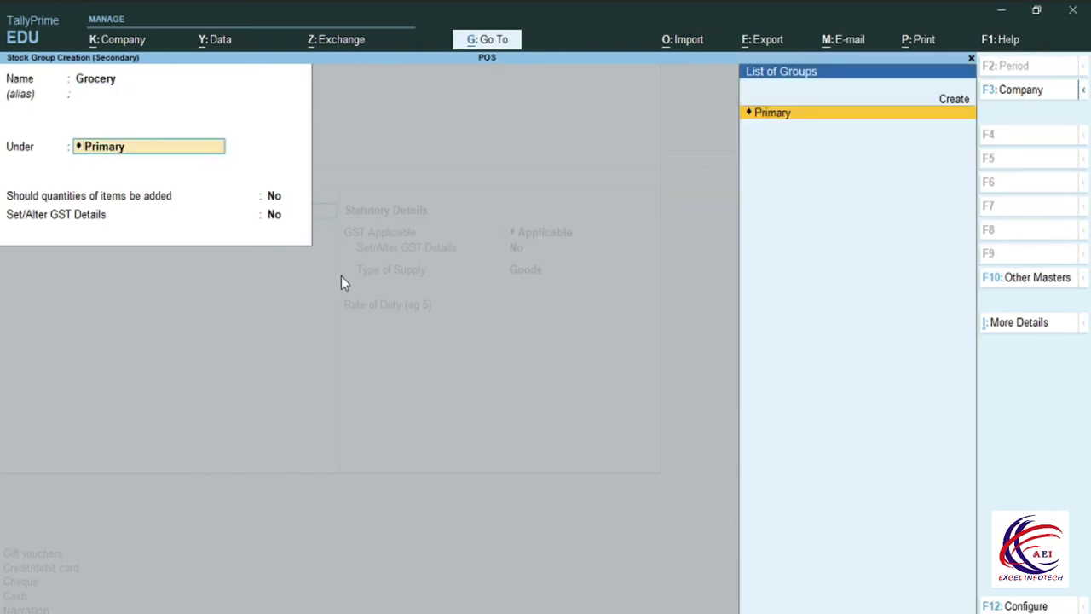
key(Return)
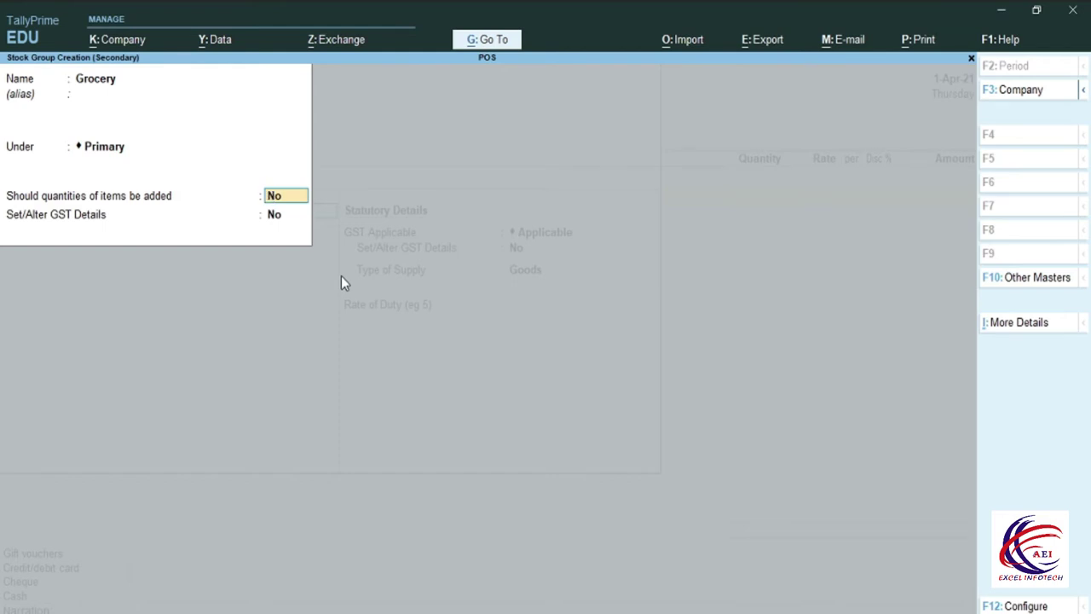
key(Return)
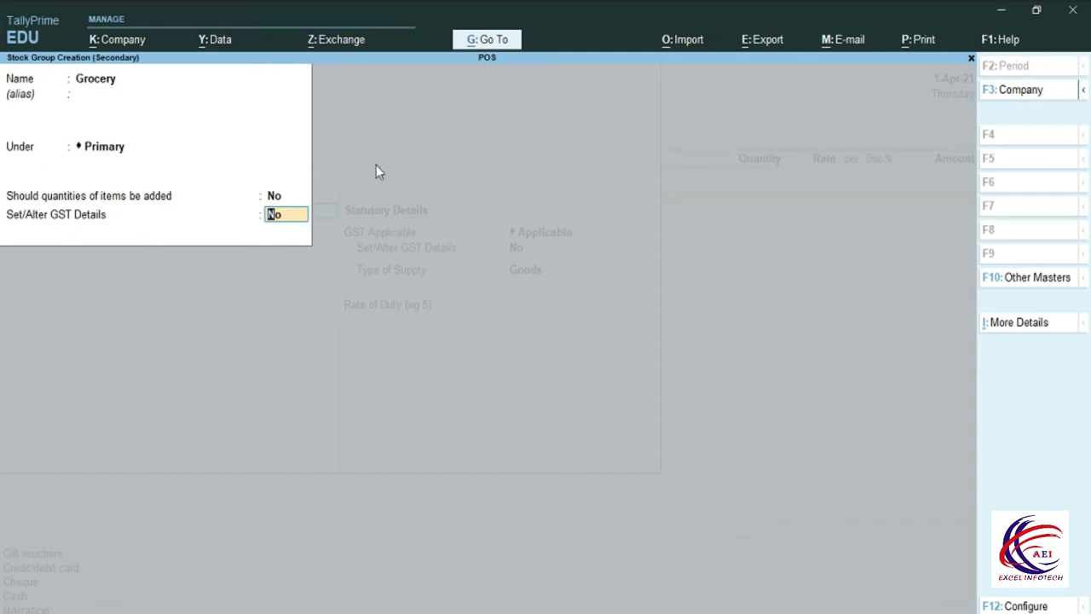
key(Return)
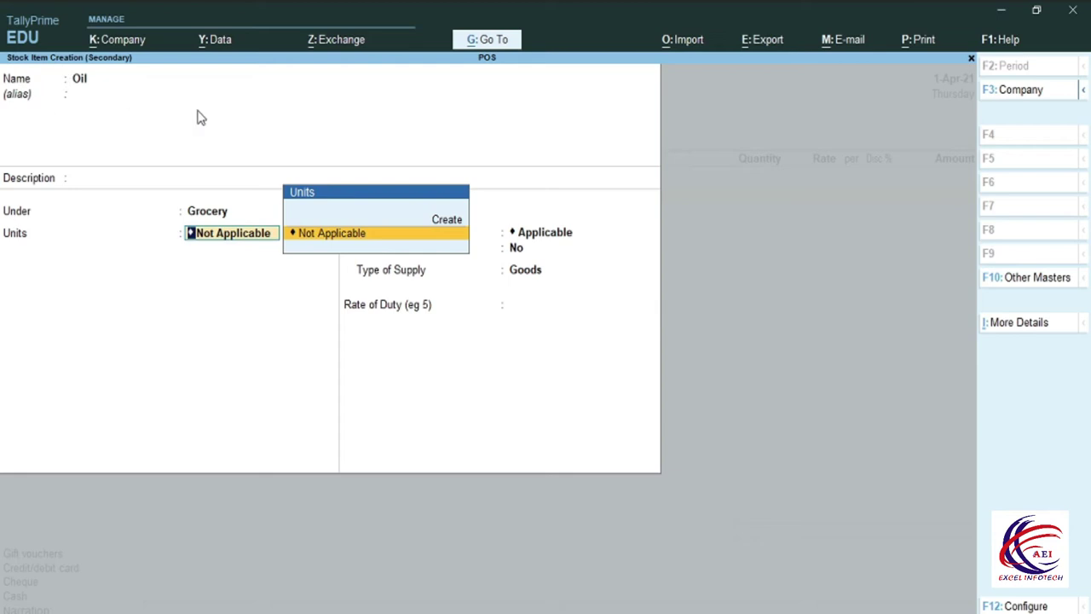
- Create the simple unit KLR with formal name KiloLiter, UQC KLR-KILOLITRE and 3 decimal places for the Oil item
key(alt+c)
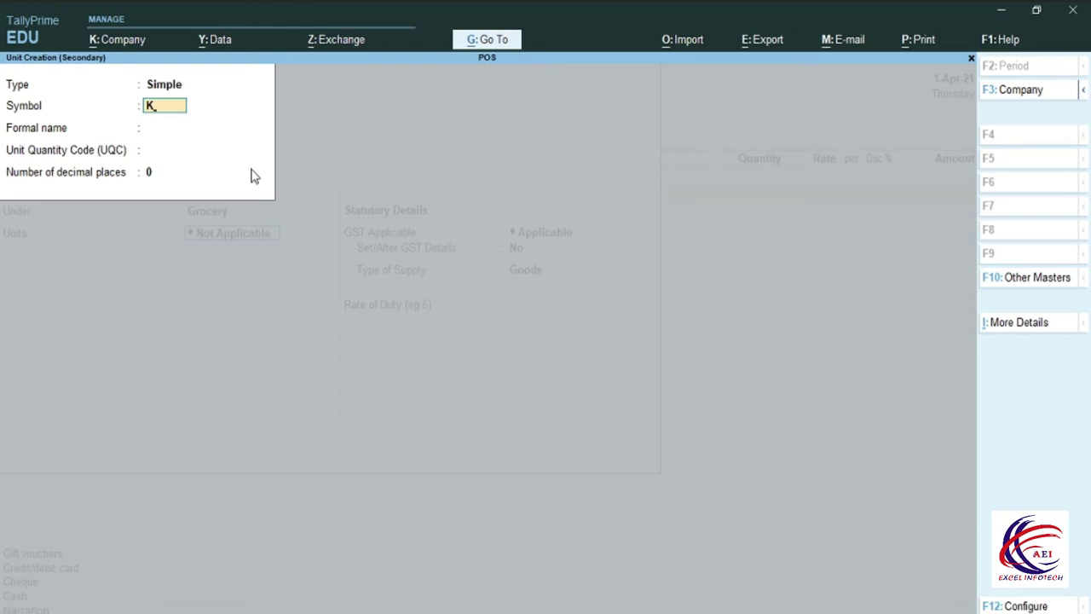
key(Return)
key(BackSpace)
key(Return)
text(KiloLiter)
key(Return)
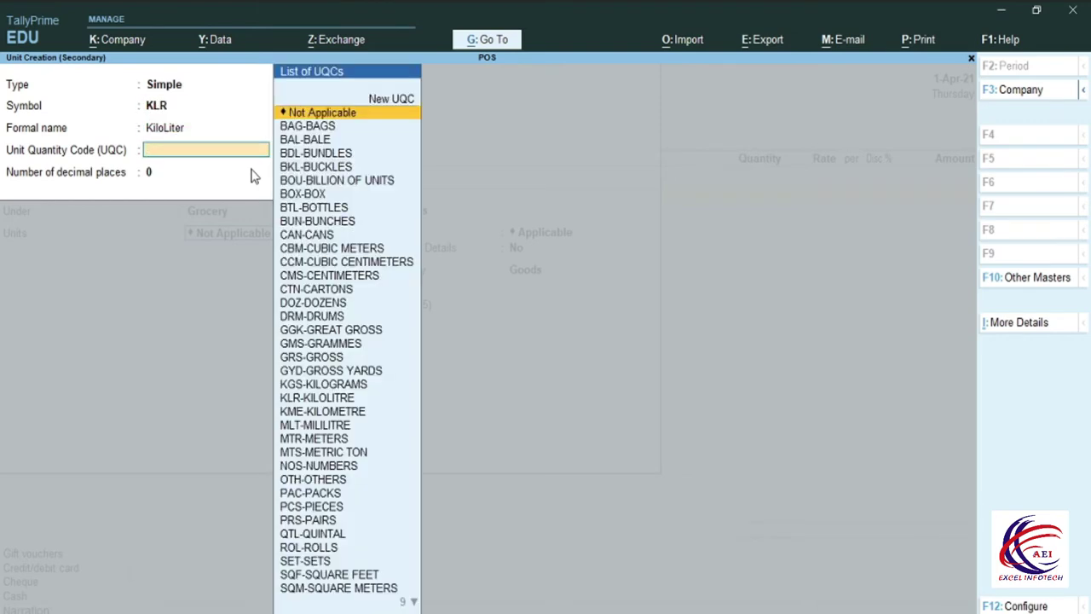
text(k)
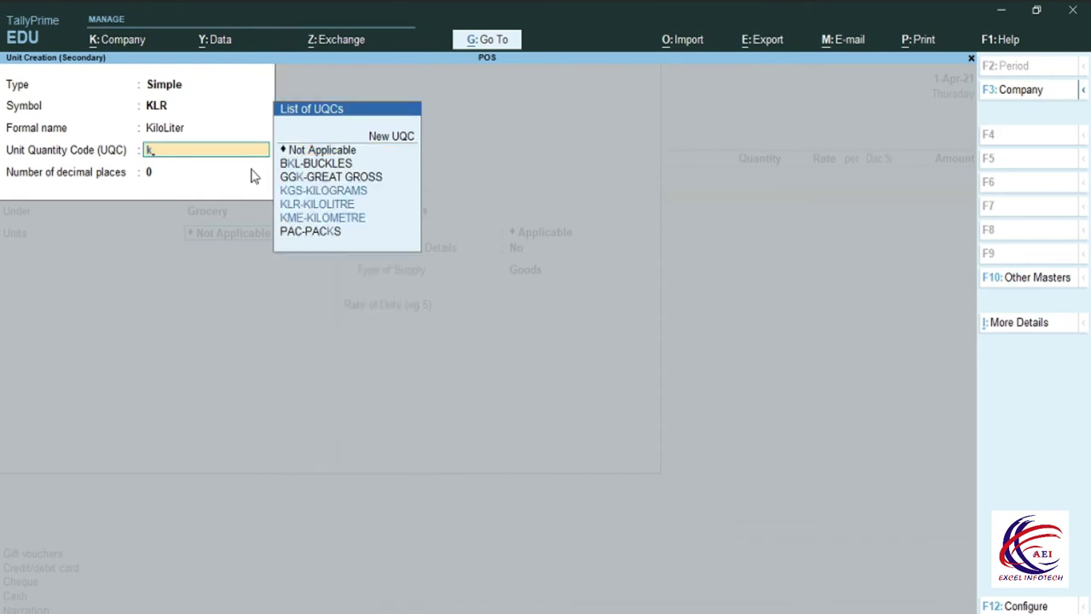
key(Down)
key(Return)
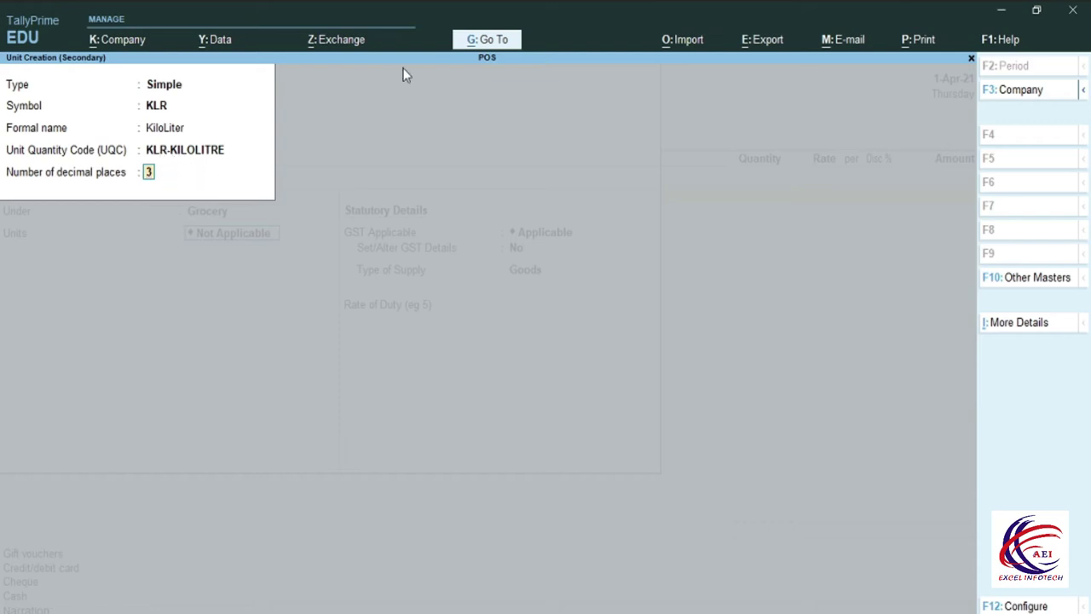
key(Return)
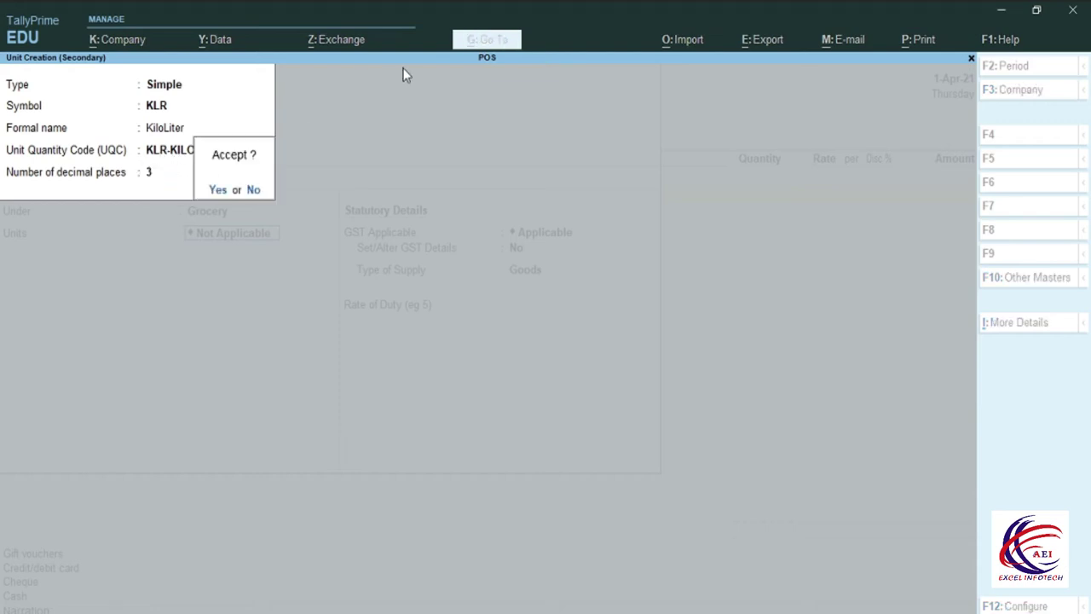
key(Return)
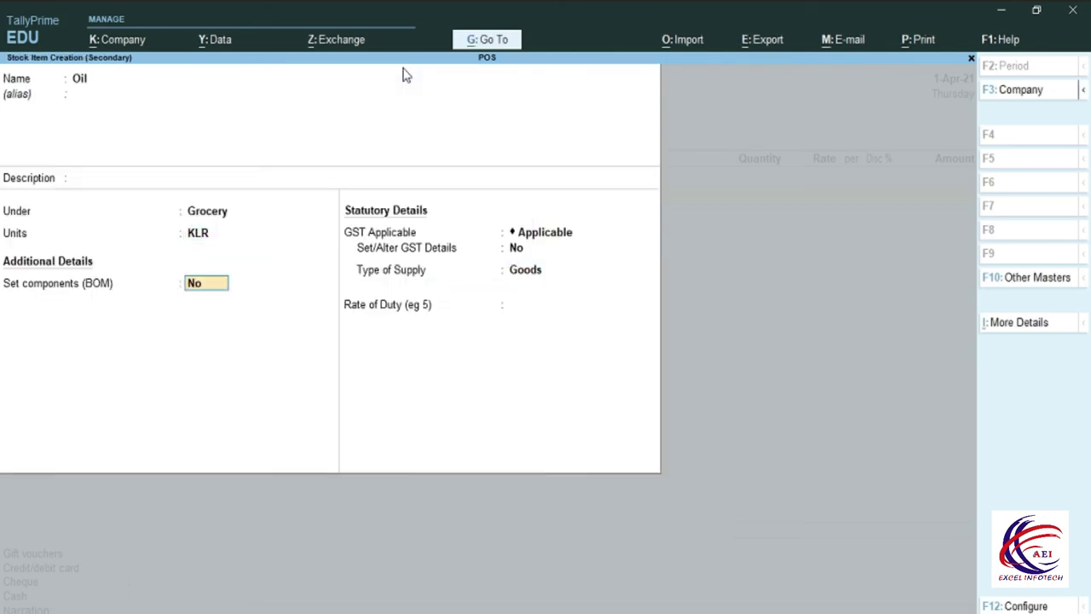
- Save the Oil item without BOM components, with GST Applicable, Goods supply and 0 duty, and leave its invoice description blank
key(Return)
key(Return)
key(Return)
key(Return)
key(Return)
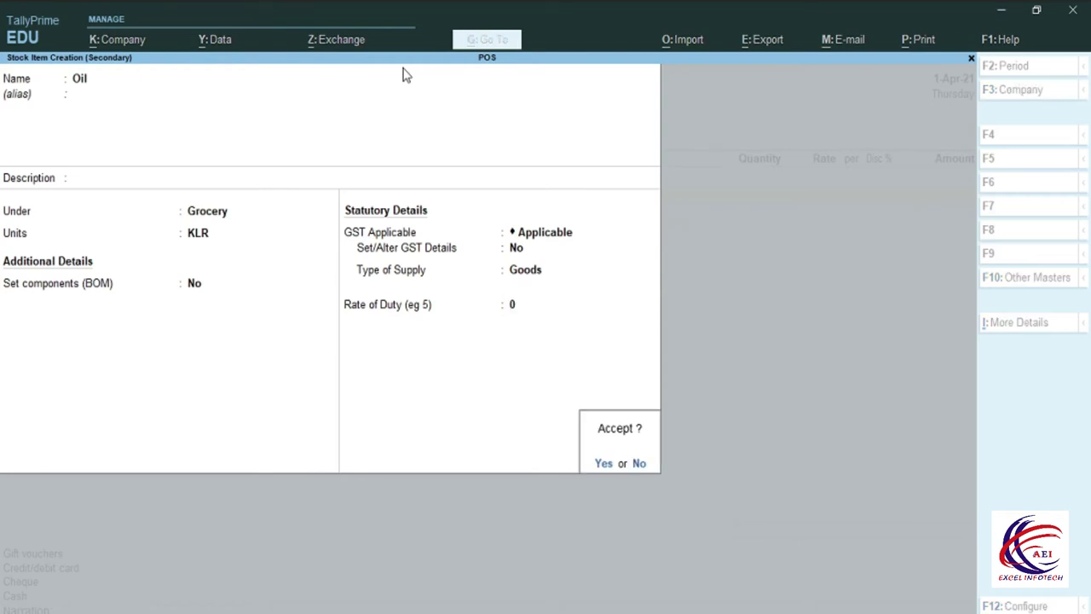
key(Return)
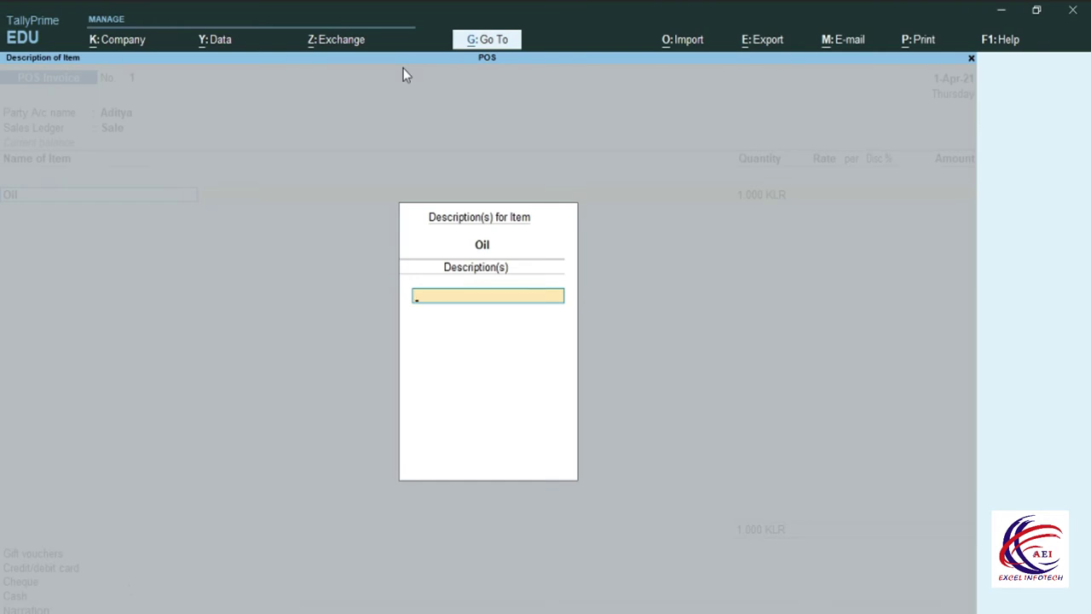
key(Return)
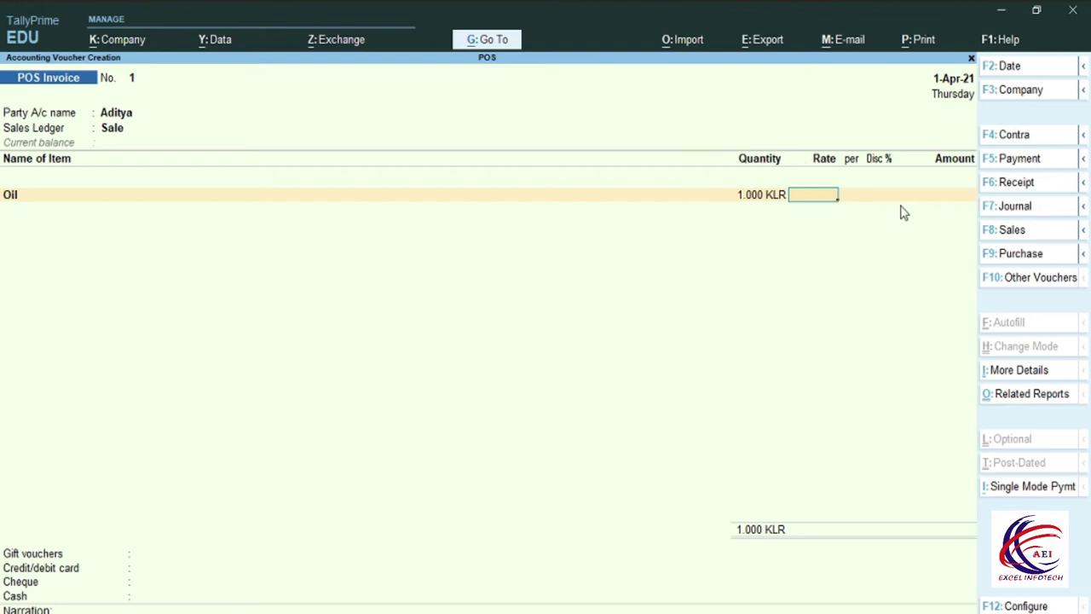
- Check Oil's details in the Word practice table and set its invoice quantity to 5 KLR
key(BackSpace)
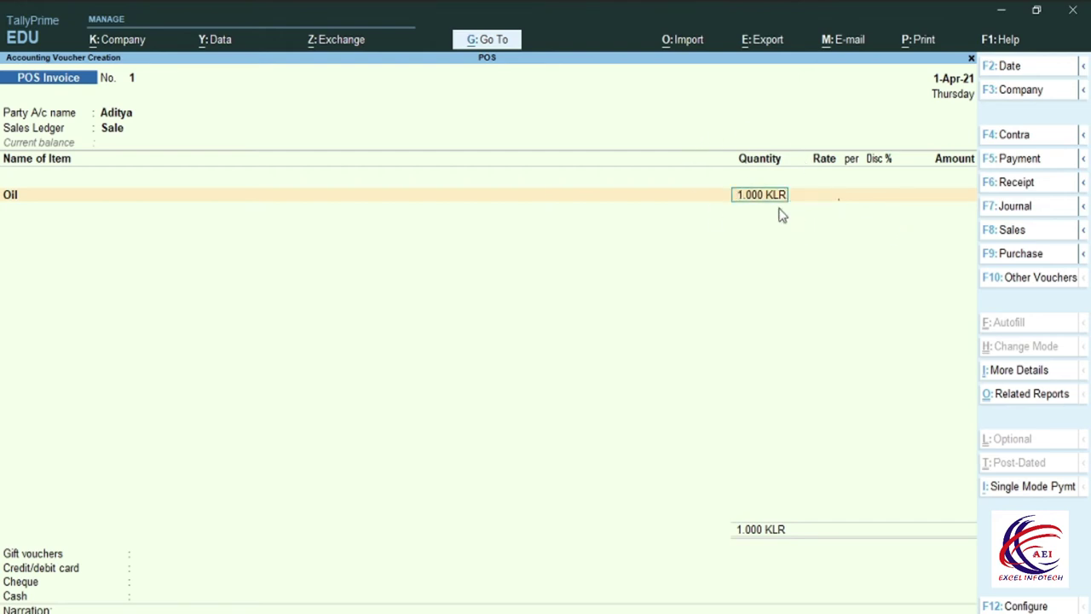
key(alt+Tab)
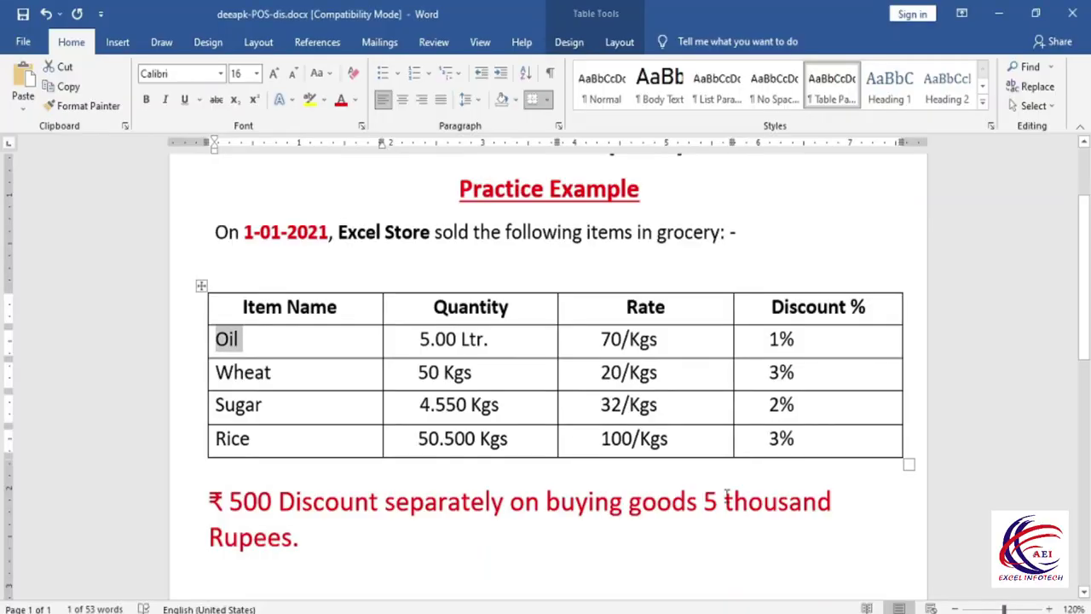
key(alt+Tab)
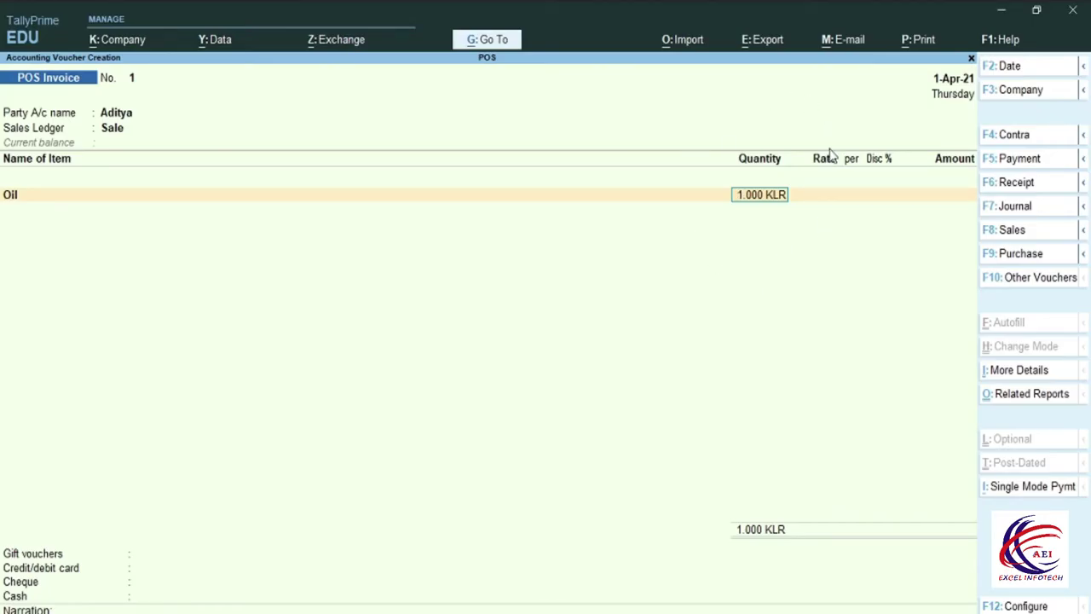
key(alt+Tab)
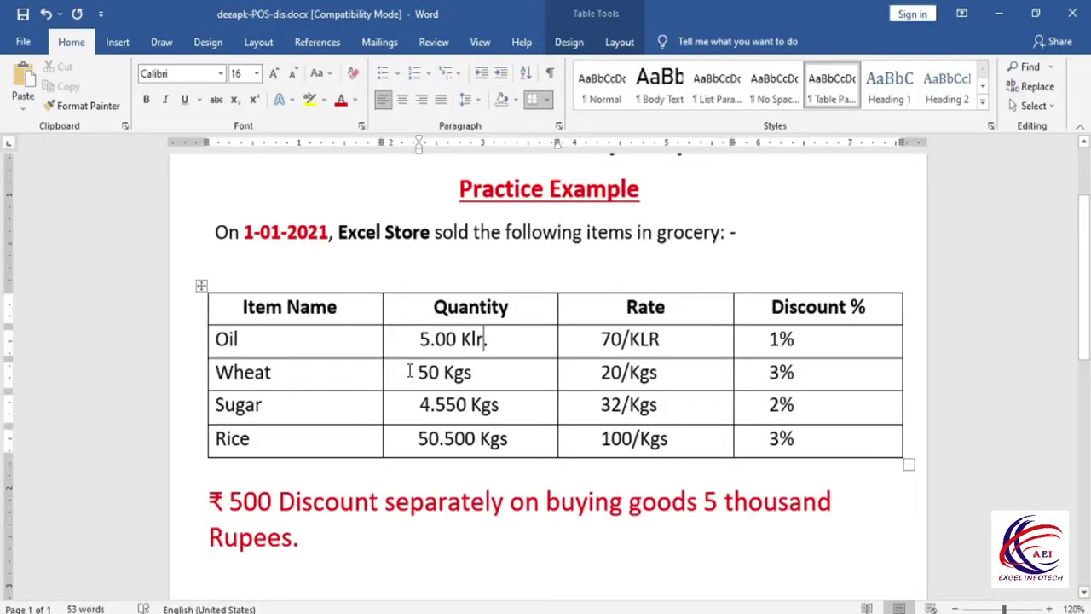
click(430, 339)
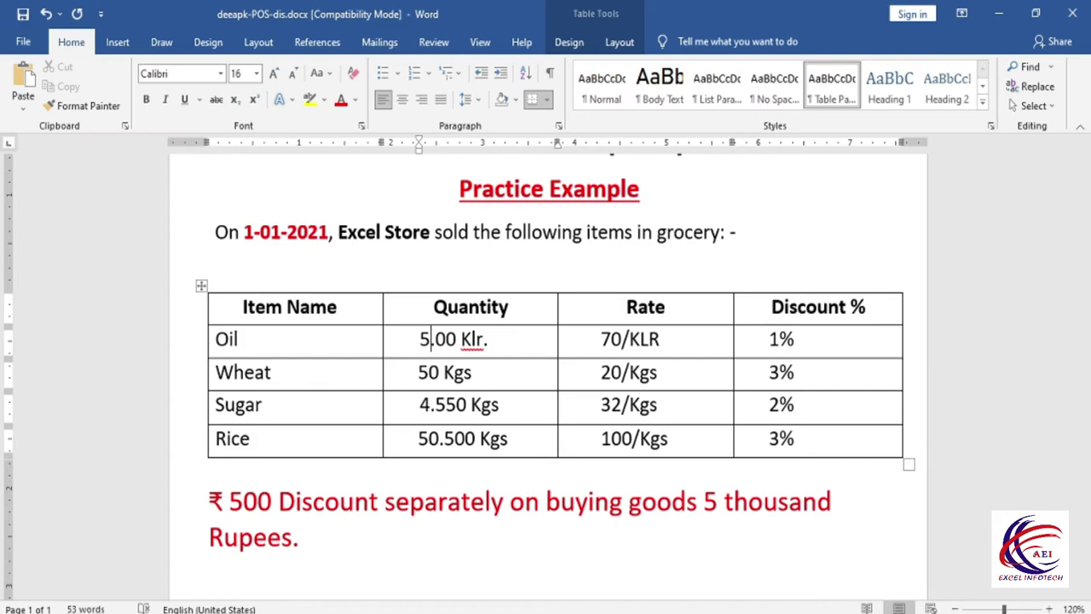
key(alt+Tab)
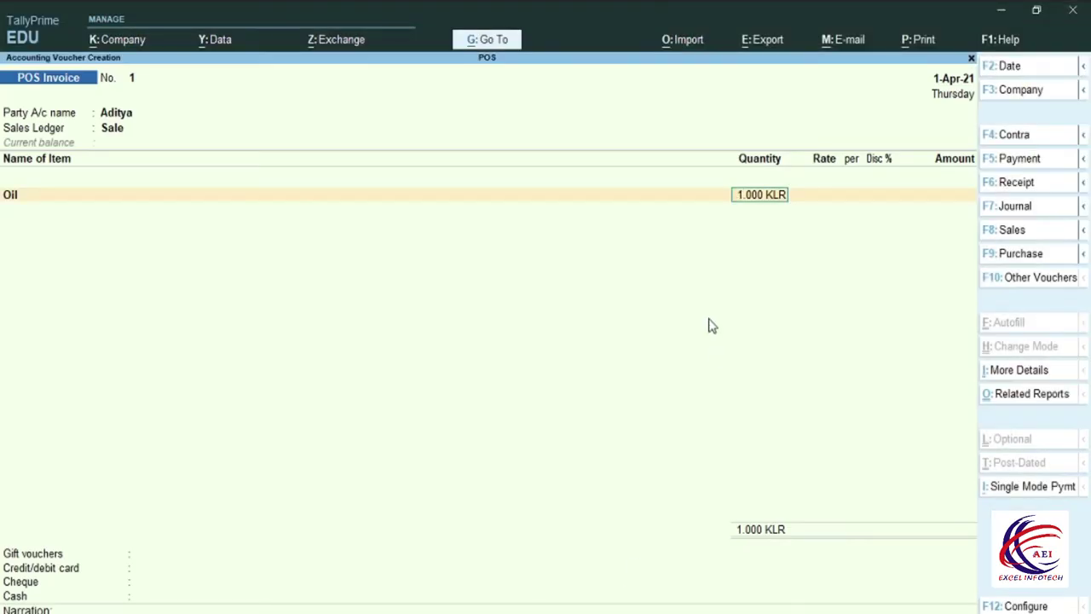
text(5)
key(Return)
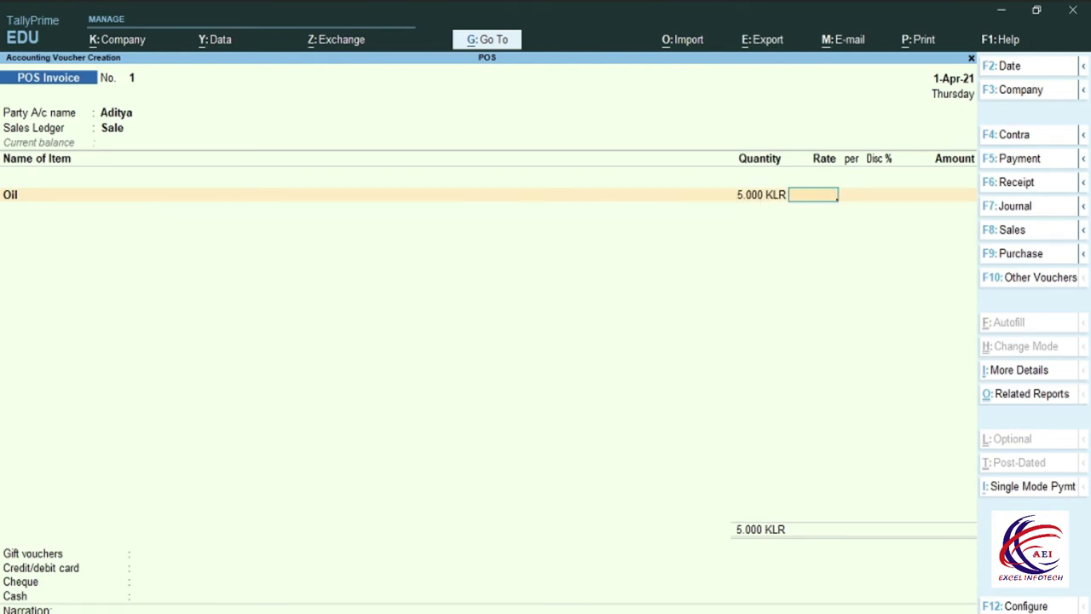
key(alt+Tab)
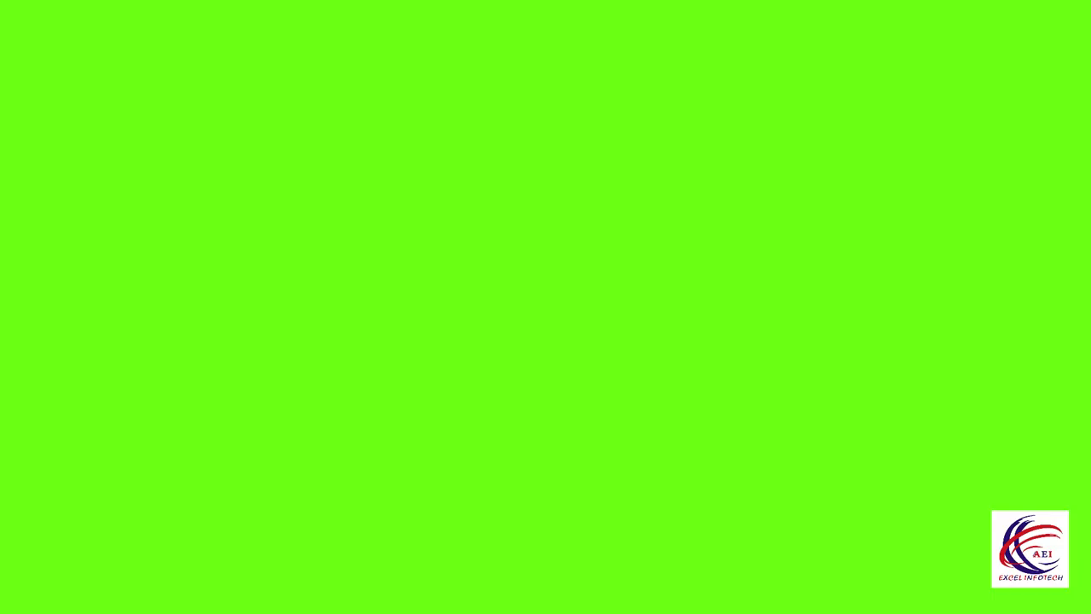
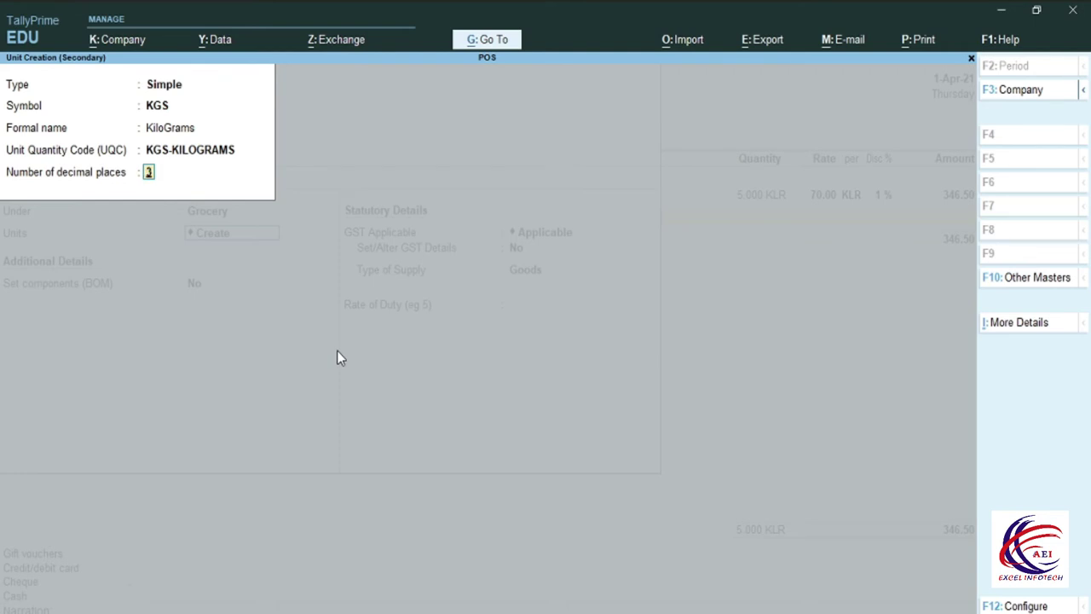
- Save the KGS unit with 3 decimal places and the Wheat stock item under Grocery, leaving Wheat's invoice description blank
key(Return)
key(Return)
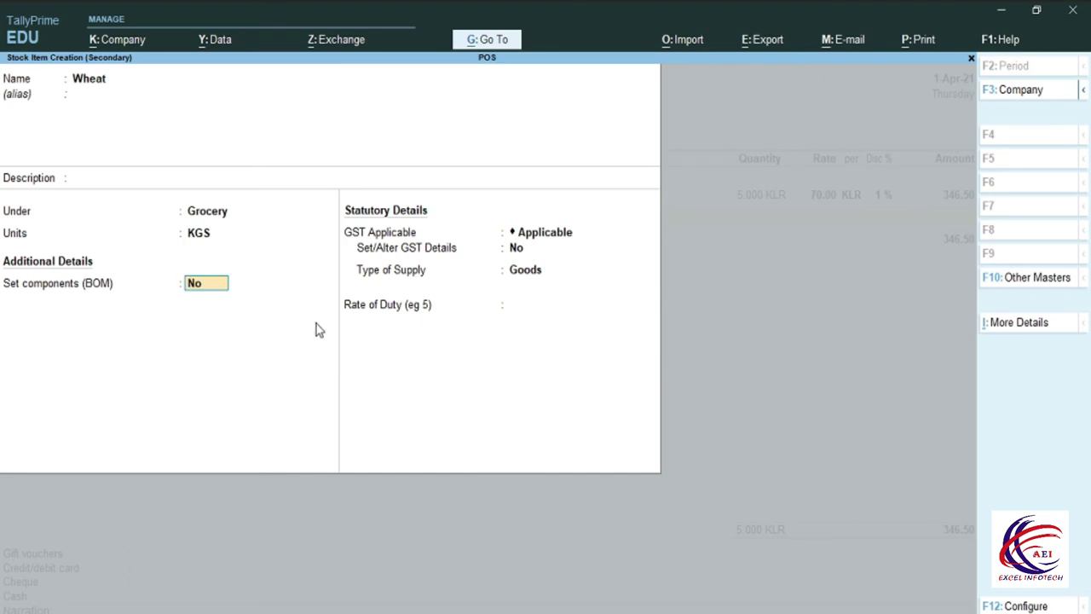
key(ctrl)
key(ctrl+a)
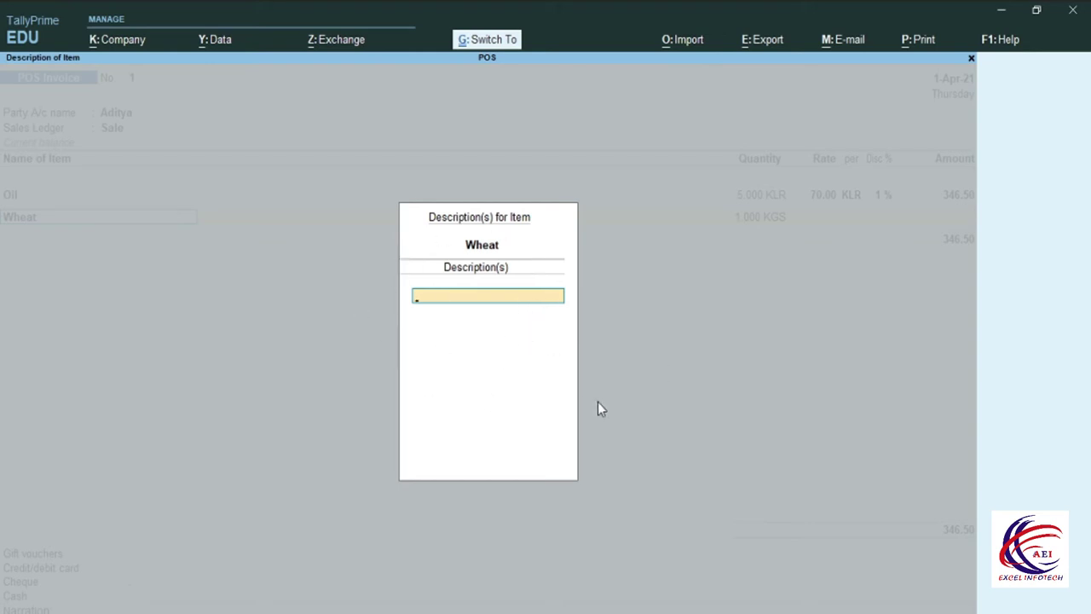
key(Return)
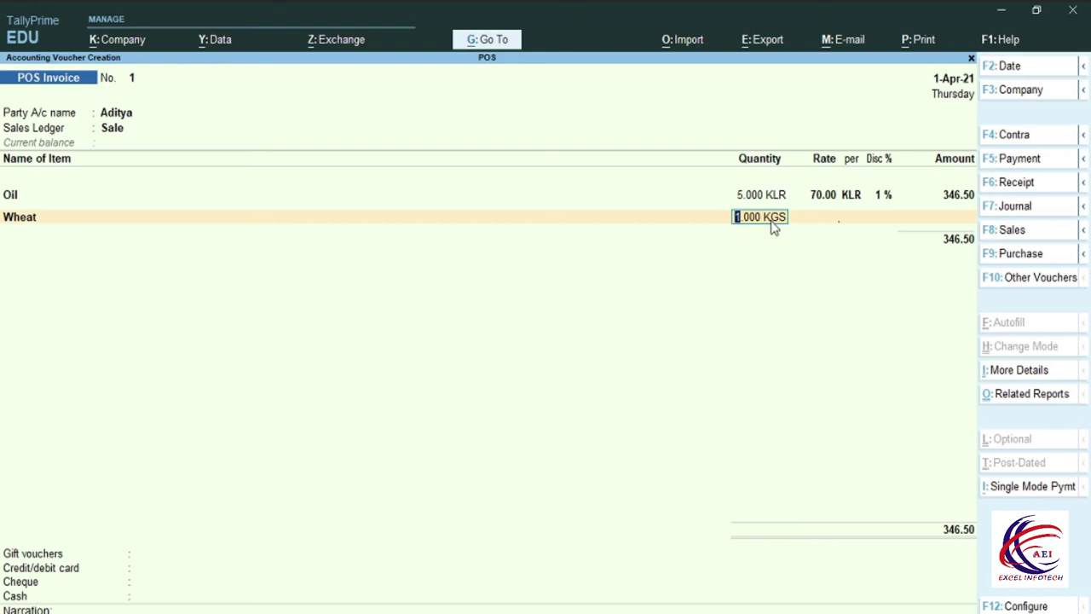
- Check Wheat's quantity in the Word practice table and set it to 50 KGS on the invoice
key(alt+Tab)
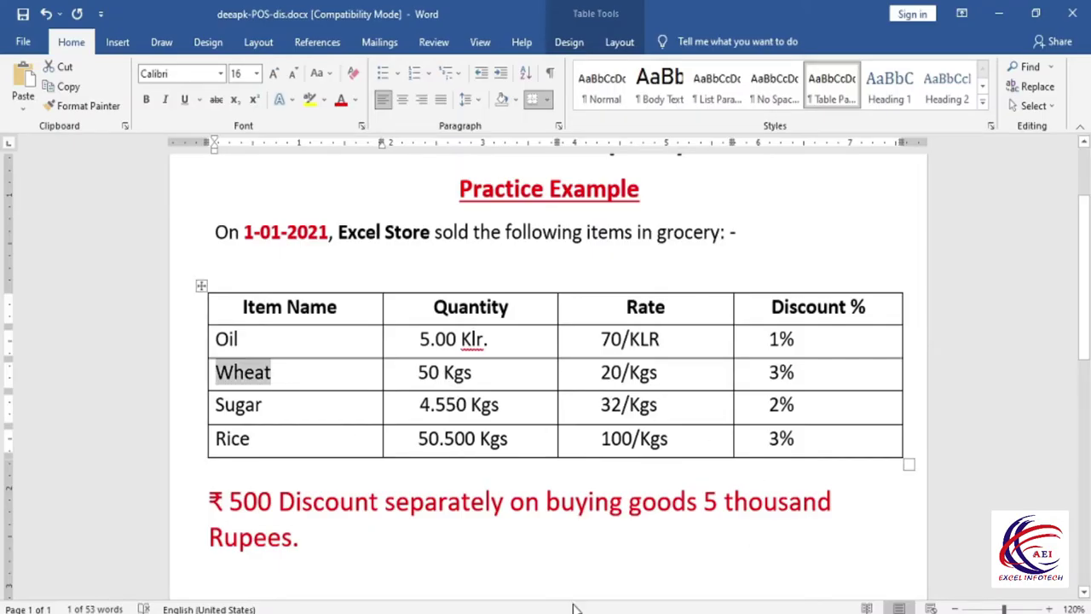
key(alt+Tab)
text(50)
key(Return)
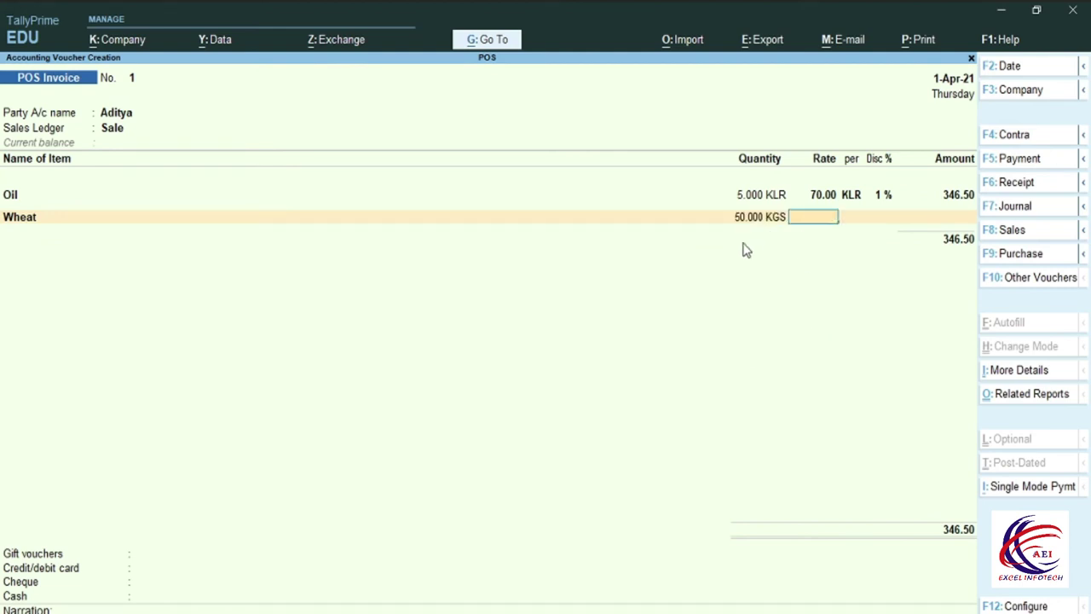
- Check Wheat's details in the Word practice table and set its invoice rate to 20 per KGS with a 3% discount
key(alt+Tab)
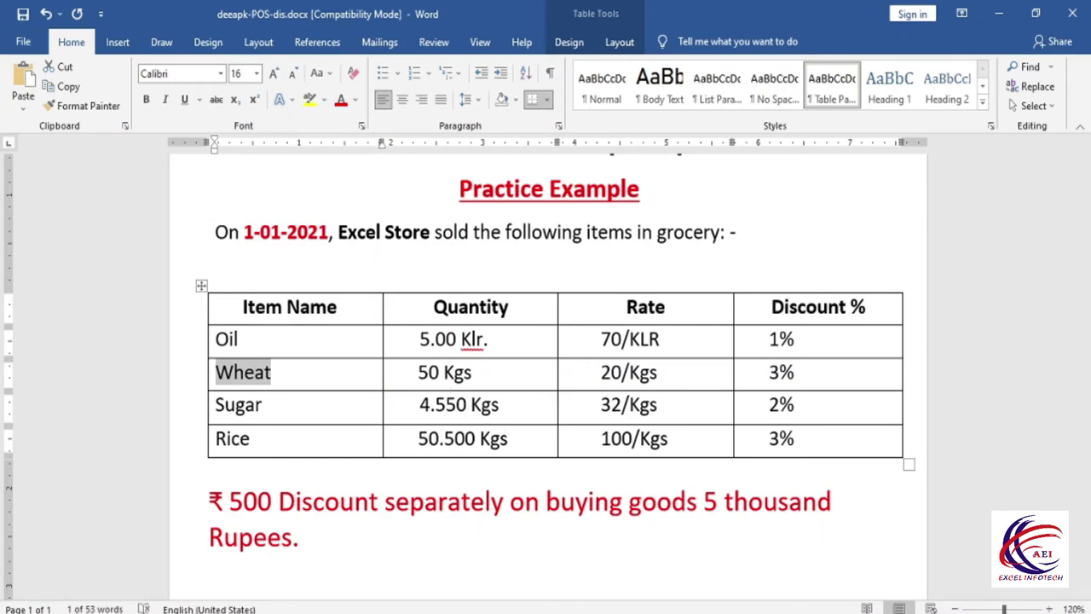
key(alt+Tab)
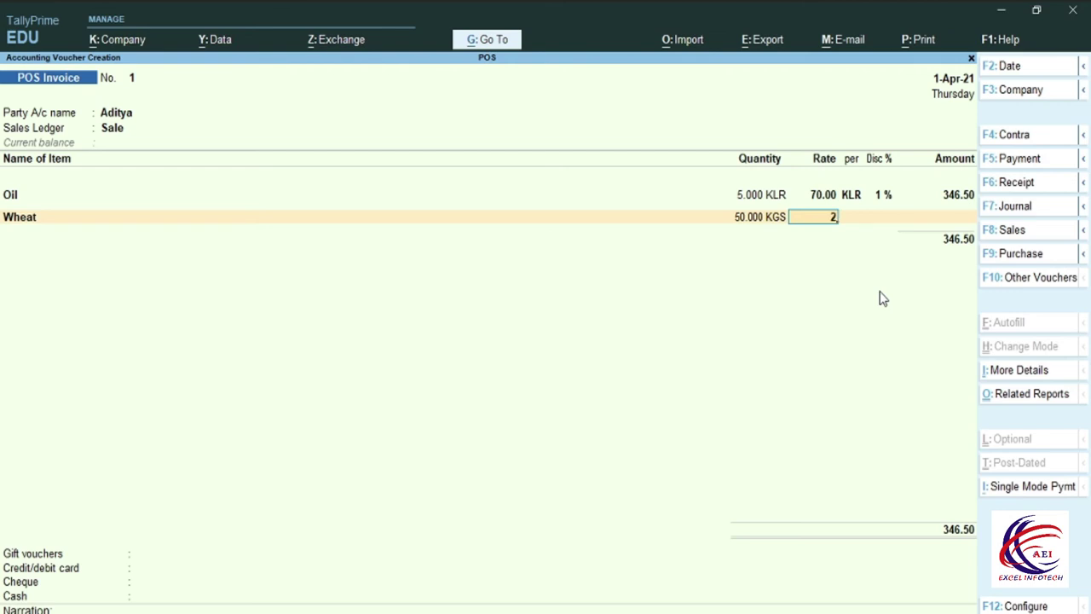
key(Return)
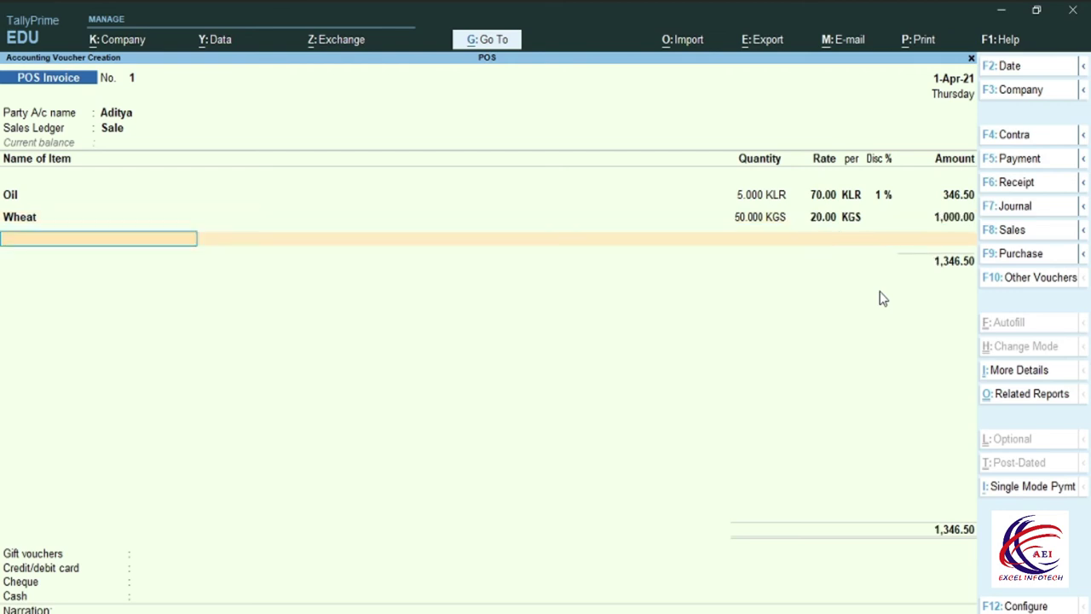
key(BackSpace)
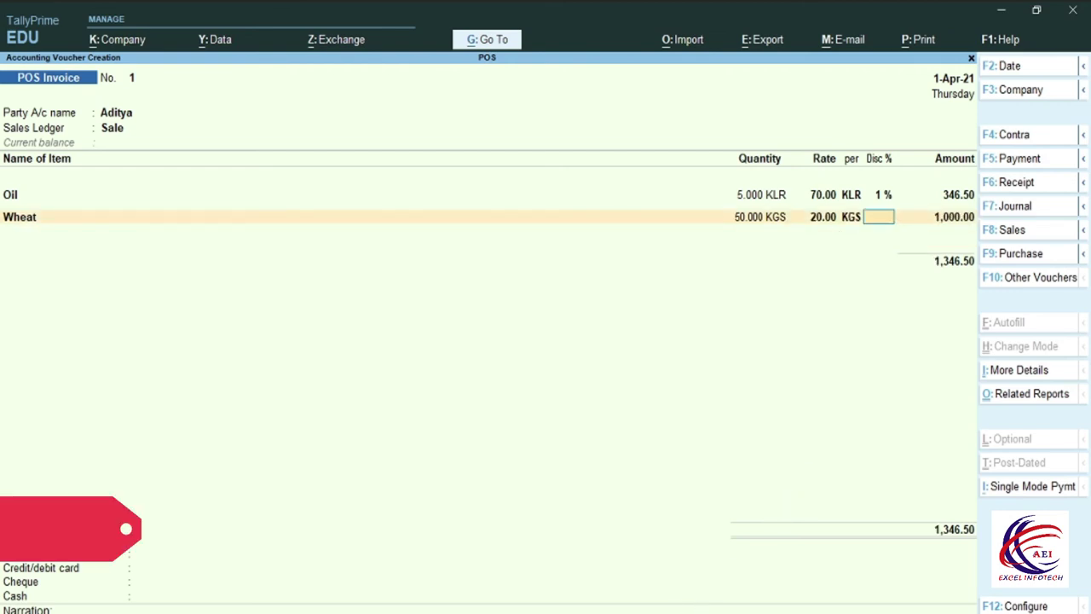
key(alt+Tab)
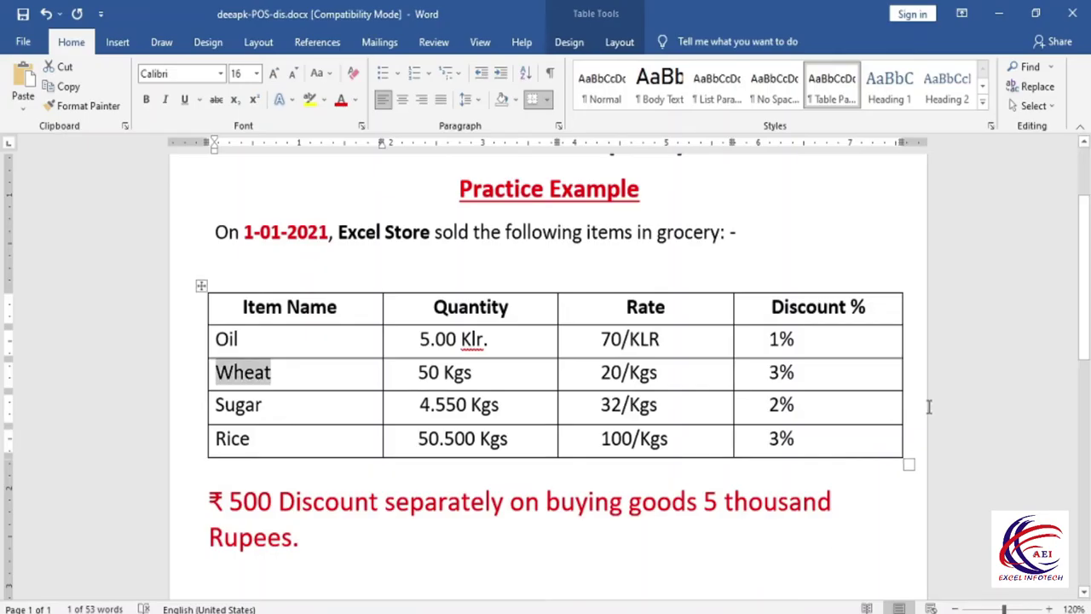
key(alt+Tab)
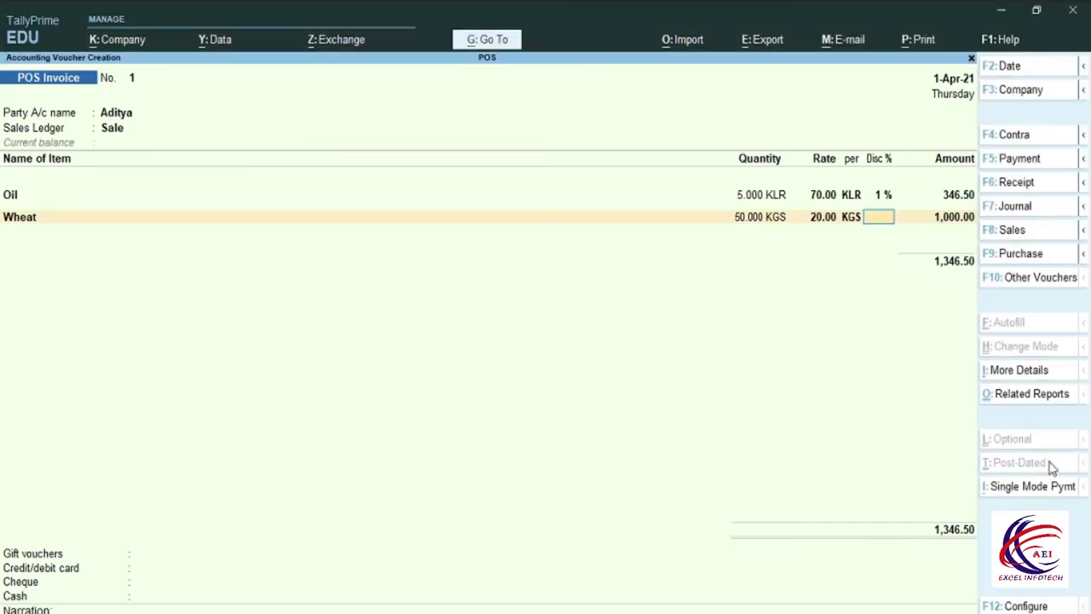
text(3)
key(Return)
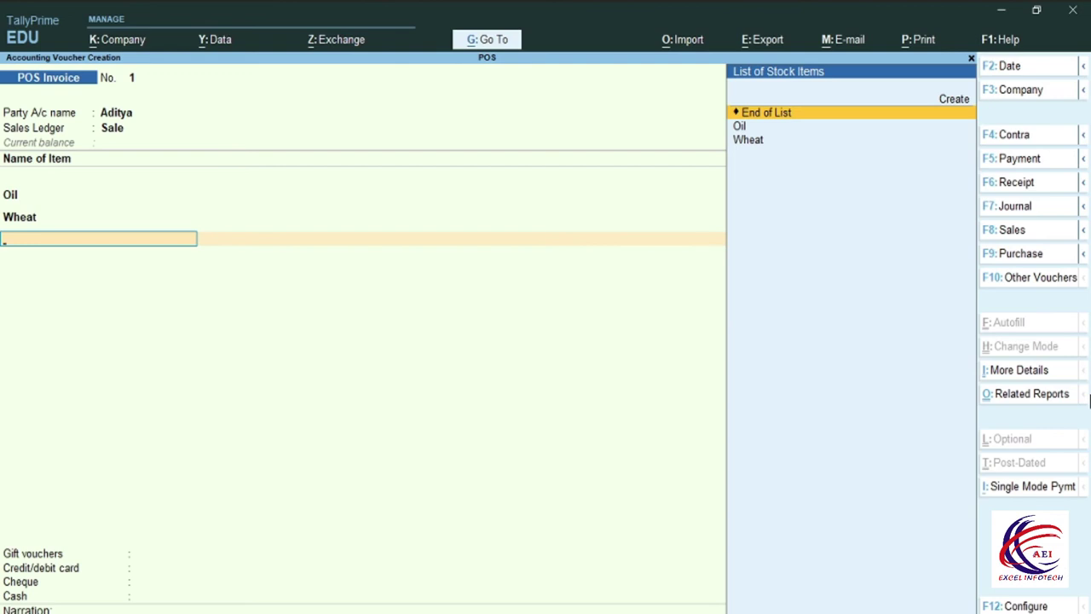
- Copy the item name Sugar from the Word practice table and use it to name a new stock item in TallyPrime
key(alt+Tab)
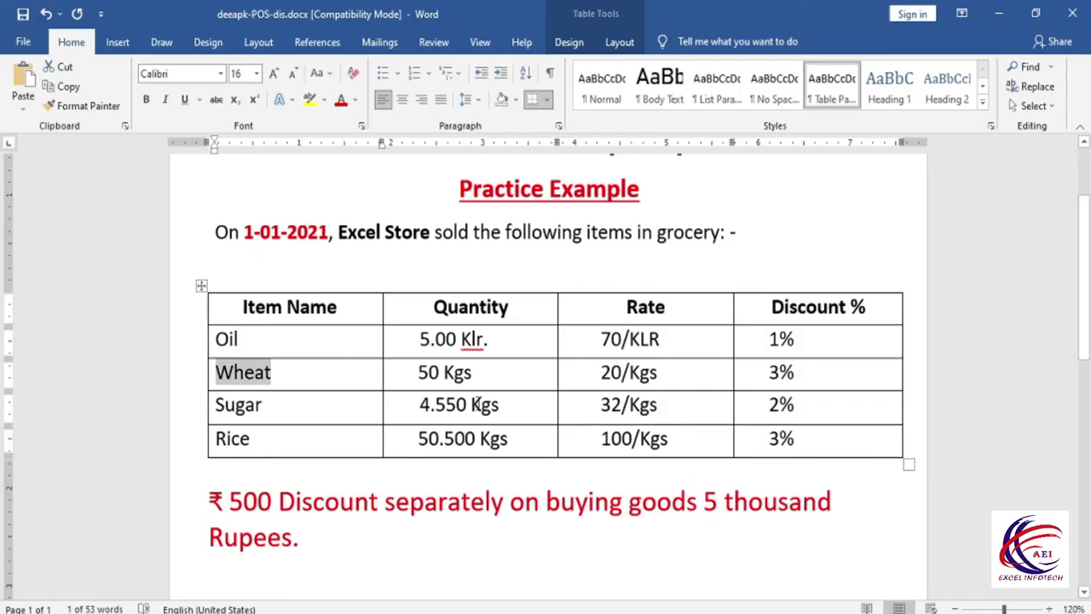
drag(261, 408, 216, 407)
key(ctrl+c)
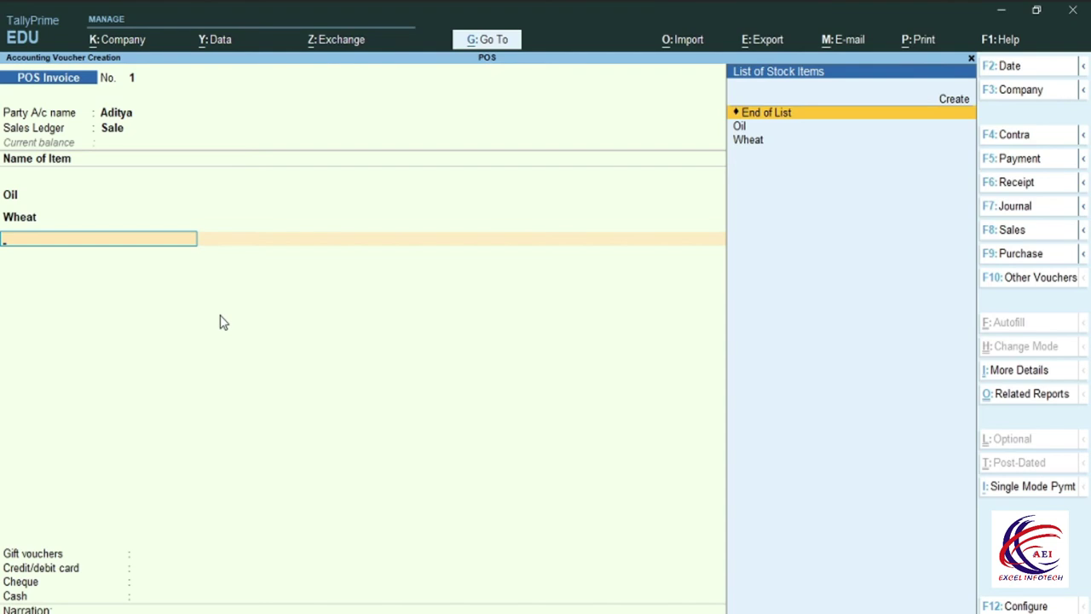
key(alt+c)
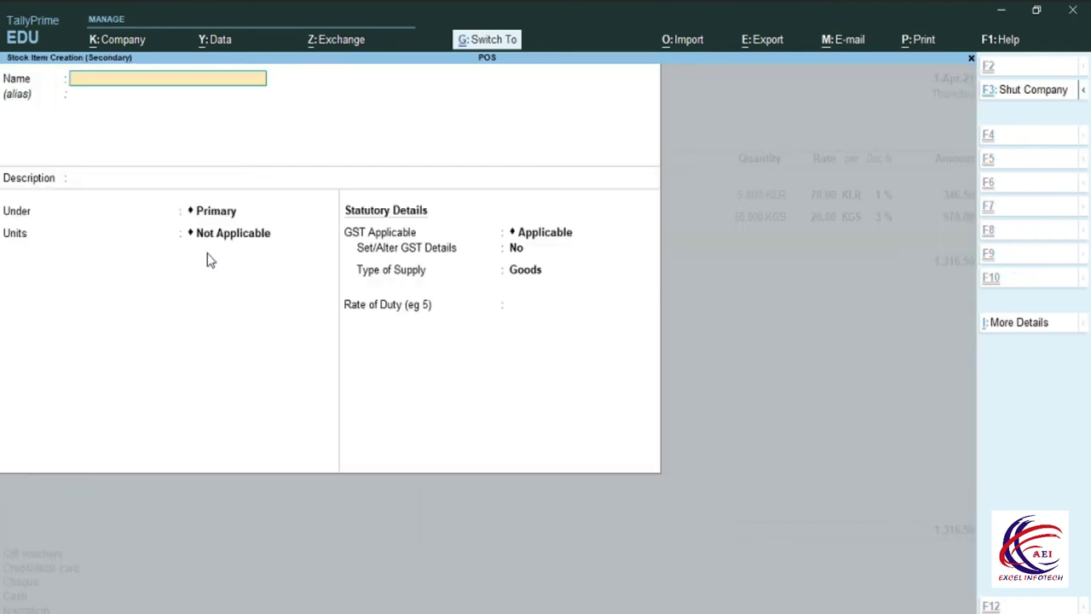
key(ctrl+v)
- Place the Sugar stock item under Grocery with KGS as its unit, leaving the alias blank
key(Return)
key(Return)
key(Down)
key(Return)
key(Down)
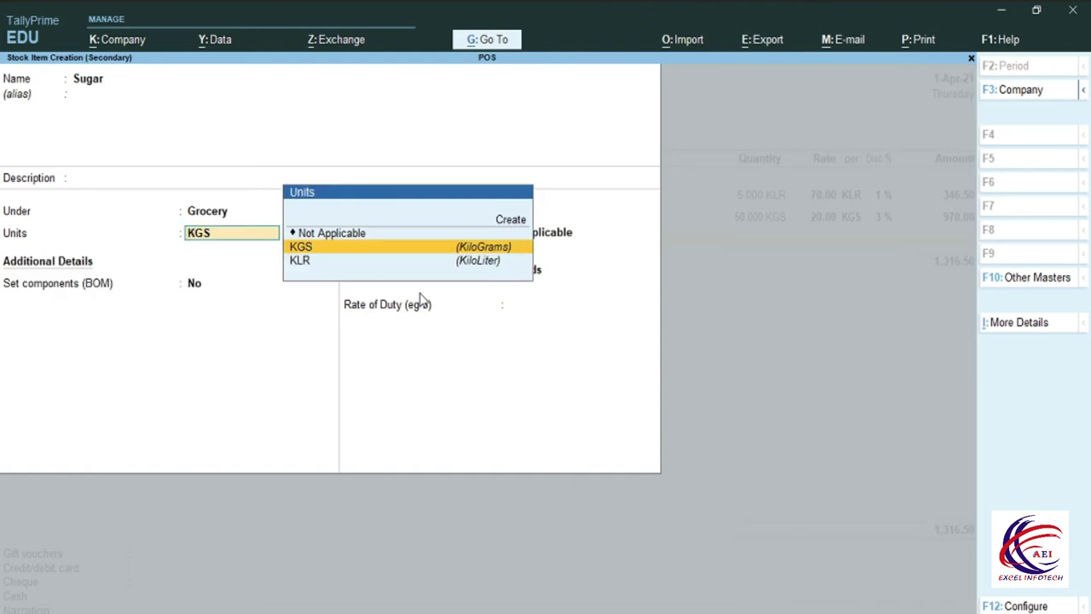
key(Return)
- Save Sugar without BOM components, with GST Applicable and Goods supply, and leave its invoice description blank
key(Return)
key(Return)
key(Return)
key(Return)
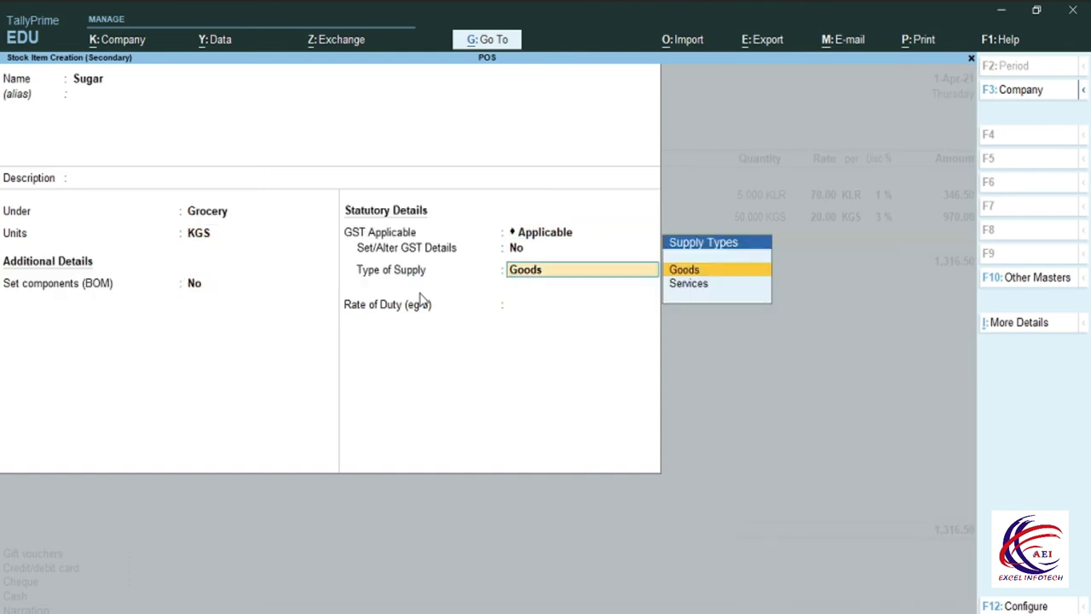
key(Return)
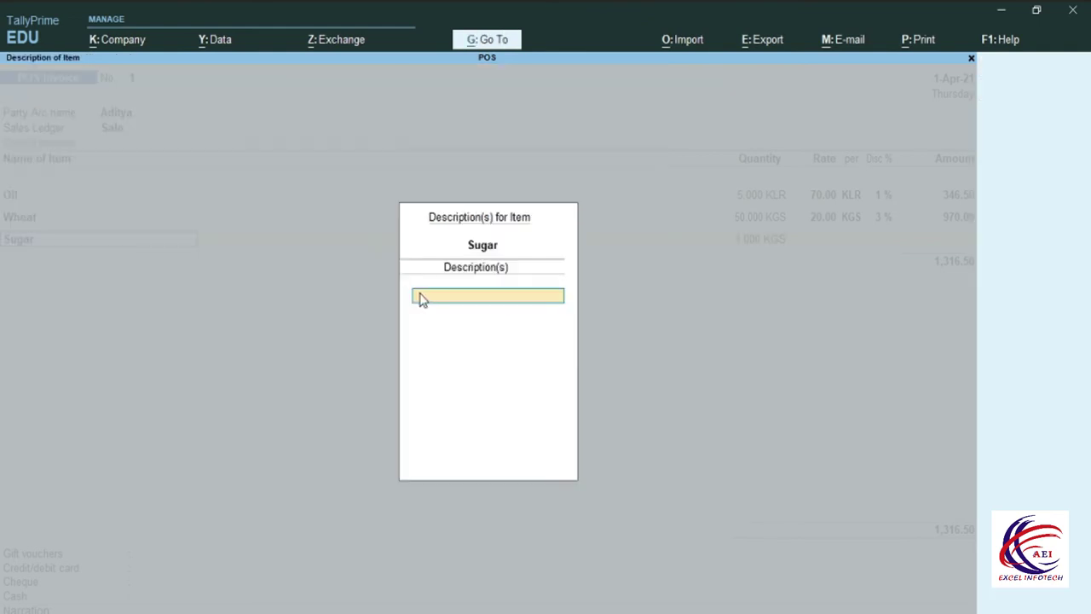
key(Return)
- Check Sugar's quantity in the Word practice table and set it to 4.550 KGS on the invoice
key(BackSpace)
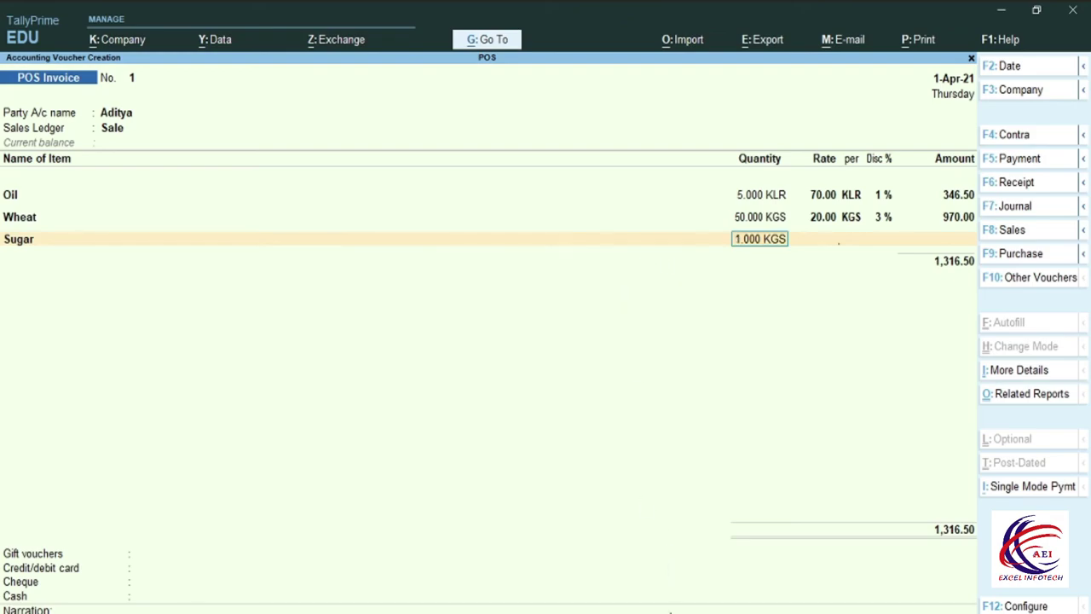
key(alt+Tab)
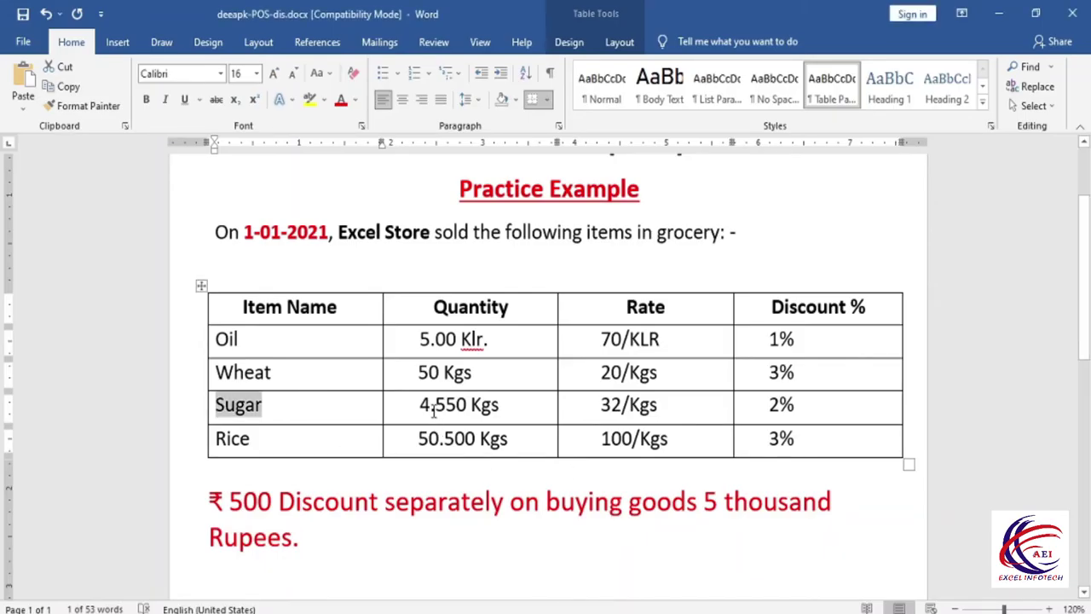
key(alt+Tab)
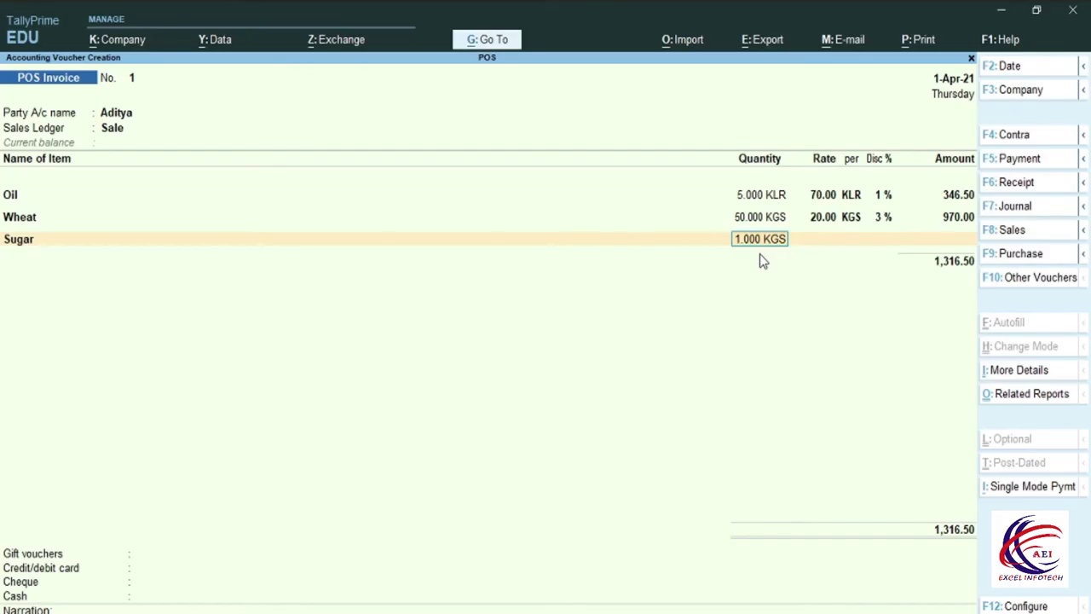
text(4.550)
key(Return)
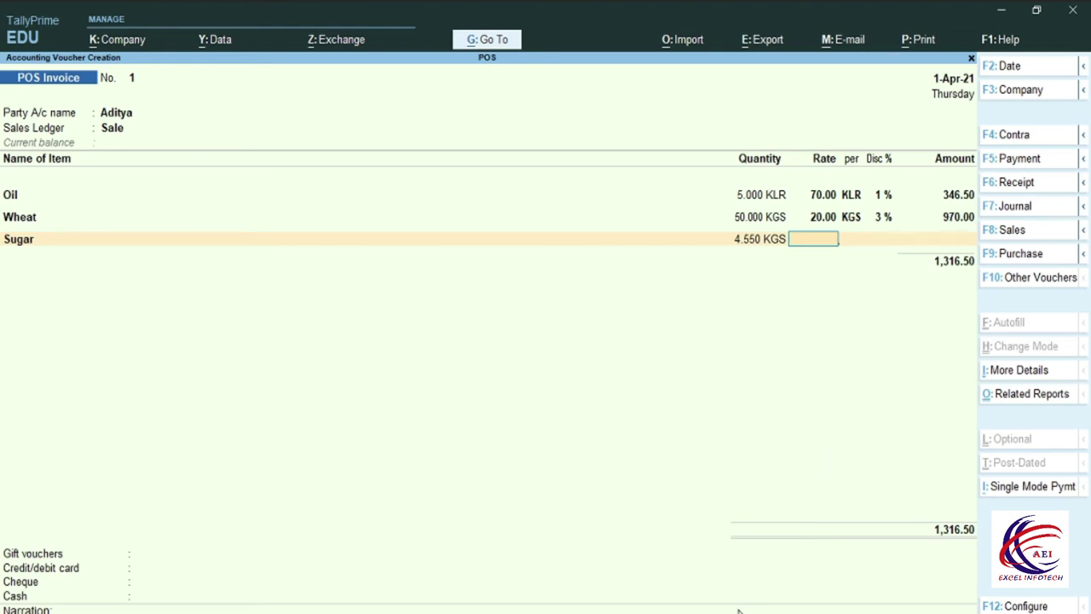
- Check Sugar's details in the Word practice table and set its invoice rate to 32 per KGS with a 2% discount
key(alt+Tab)
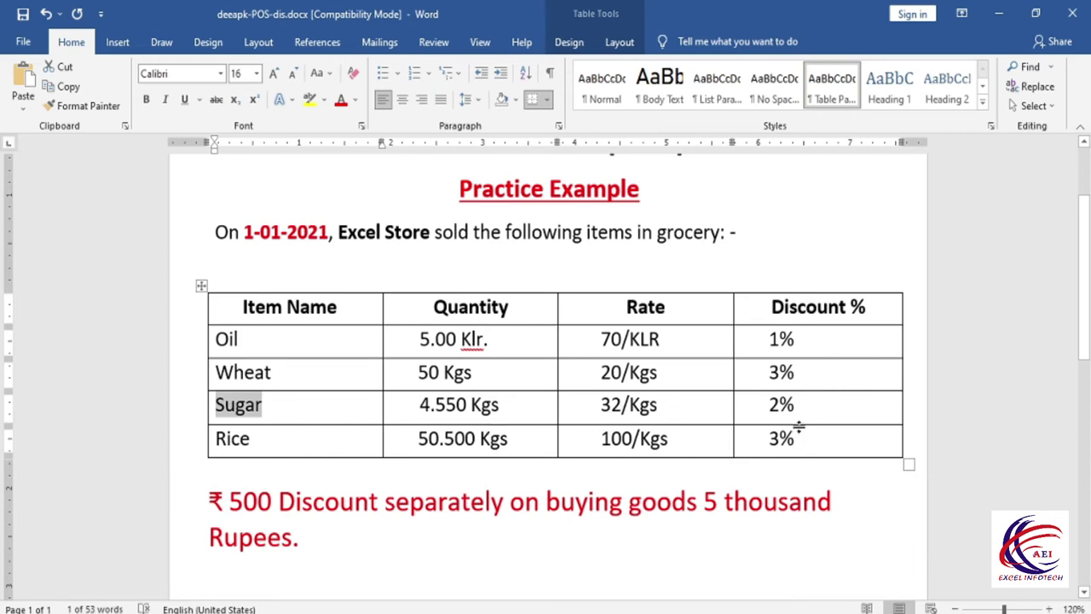
key(alt+Tab)
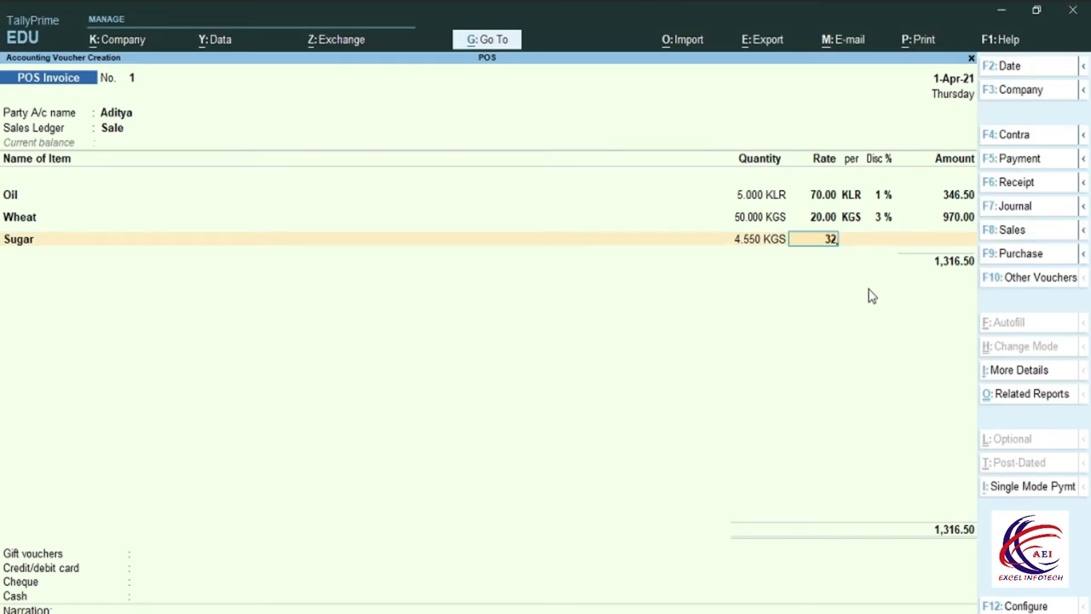
key(Return)
key(Return)
key(Return)
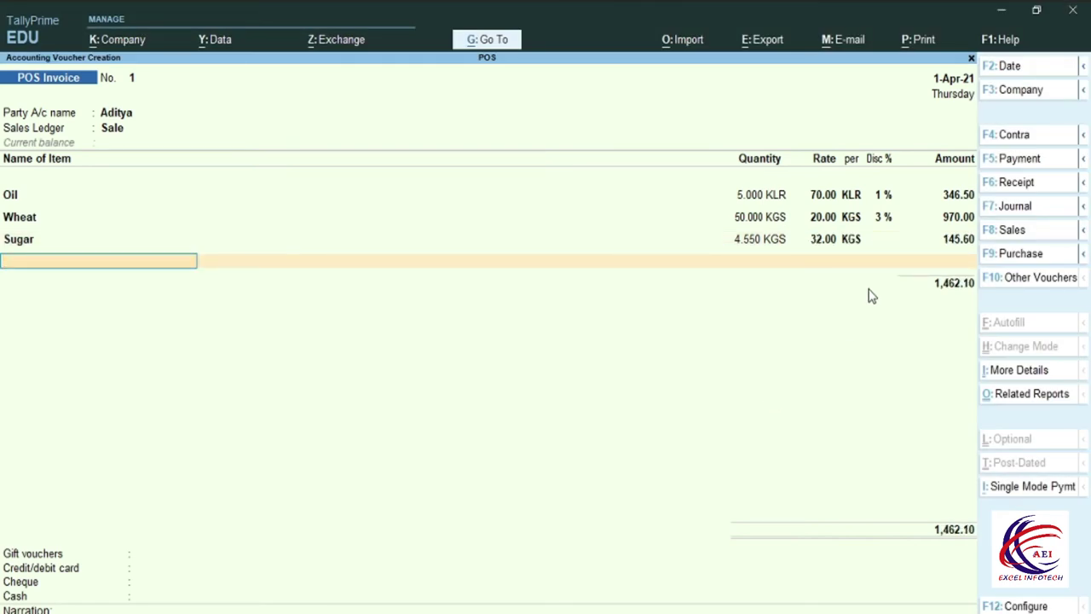
key(BackSpace)
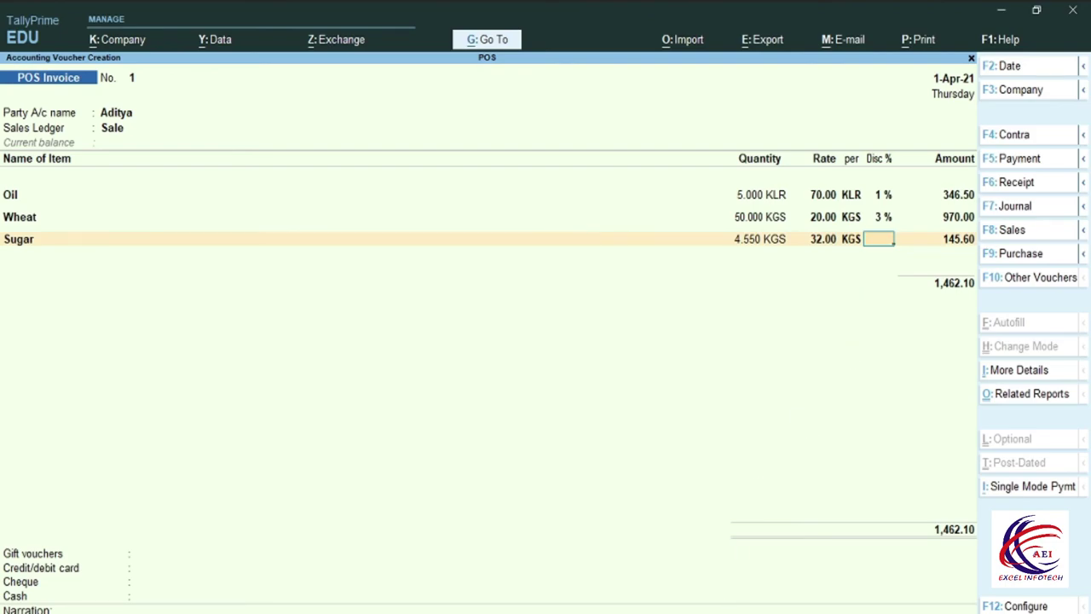
key(alt+Tab)
key(alt+Tab)
key(Return)
key(Return)
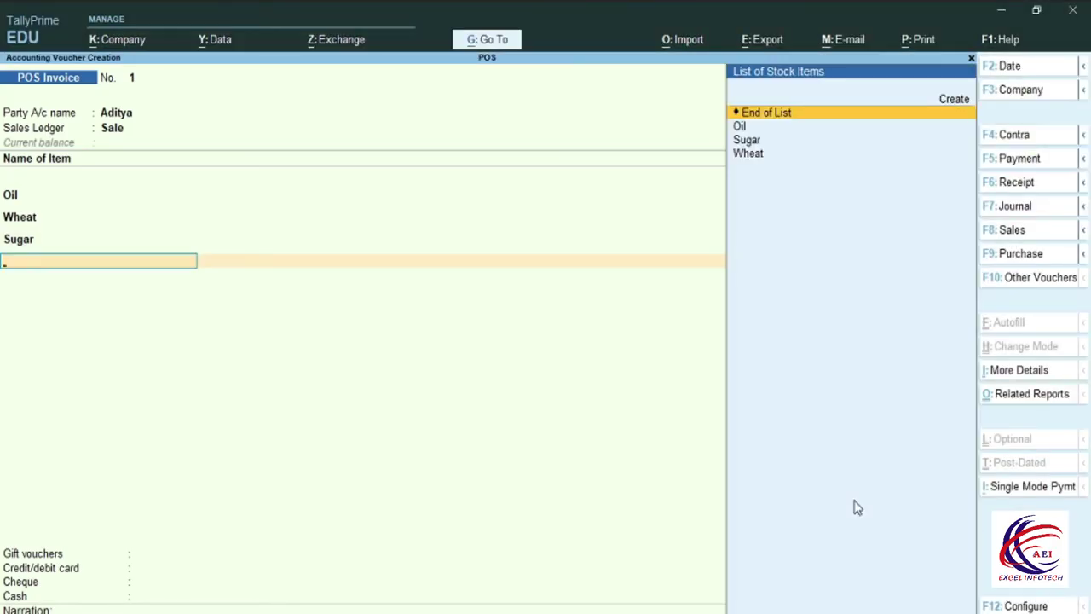
- Start a new stock item from the invoice and name it Rice, copying the name from the Word practice table
key(alt+c)
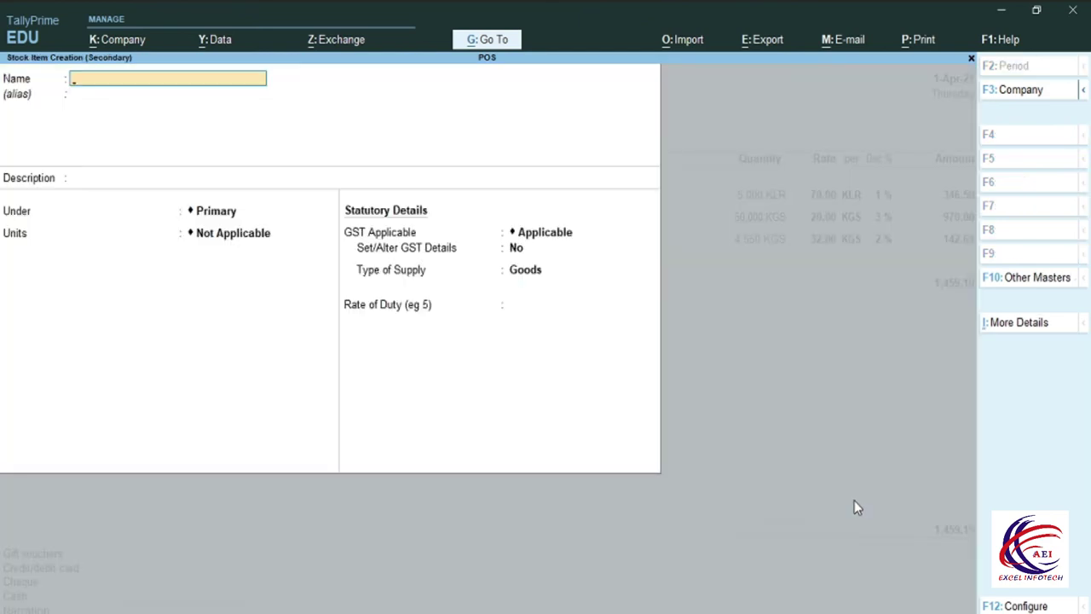
key(alt+Tab)
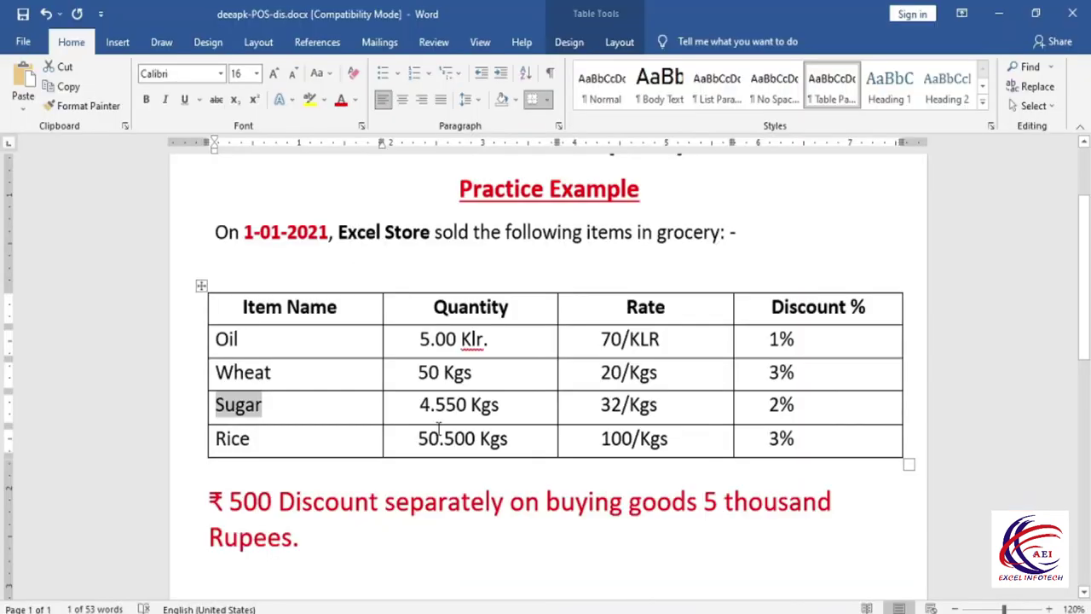
drag(254, 438, 218, 442)
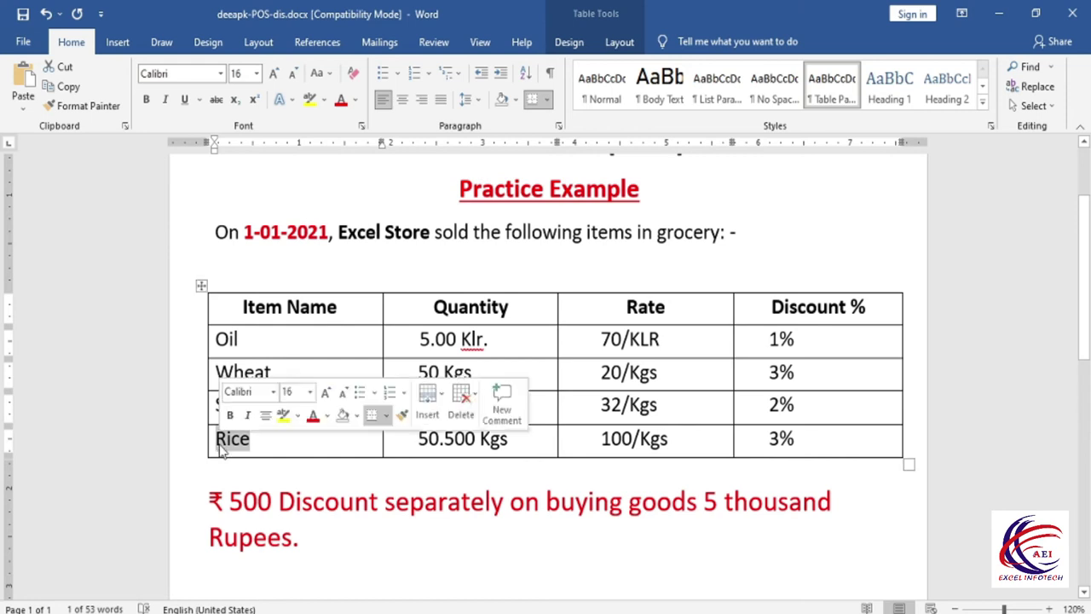
key(ctrl+c)
key(alt+Tab)
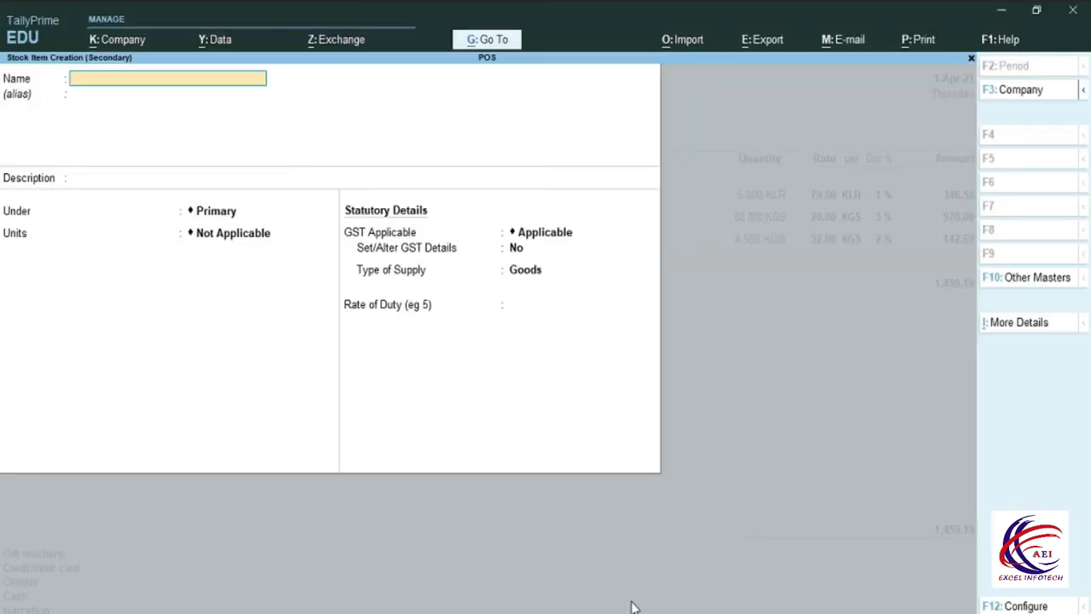
key(ctrl+alt+v)
- Place the Rice stock item under Grocery with KGS as its unit, leaving the alias blank
key(Return)
key(Return)
key(Return)
key(Down)
key(Return)
key(Down)
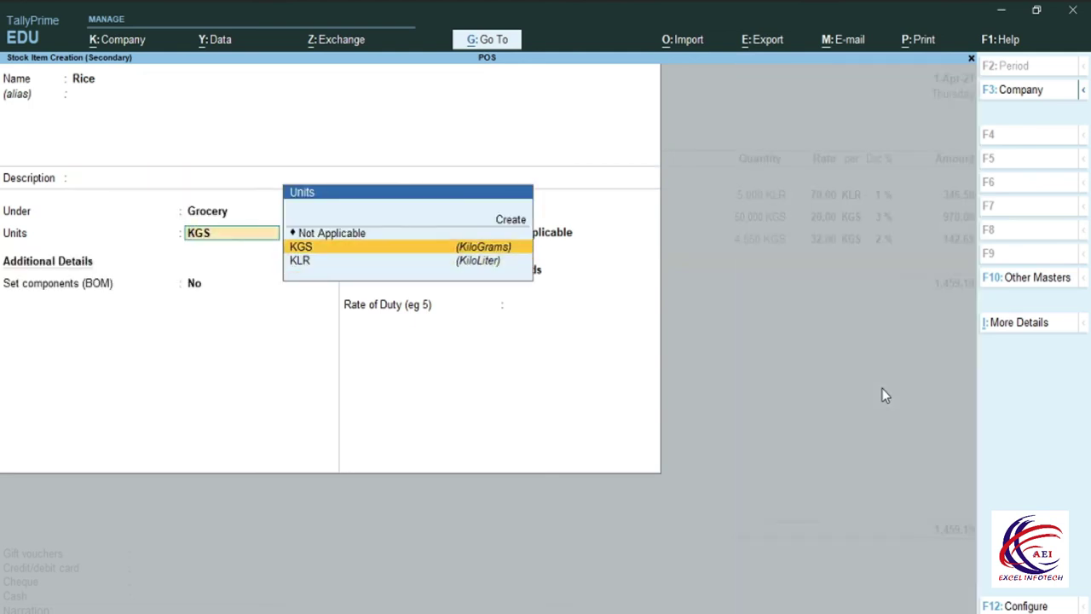
key(Return)
- Save Rice without BOM components, with GST Applicable and Goods supply, and leave its invoice description blank
key(Return)
key(Return)
key(Return)
key(Return)
key(Return)
key(Return)
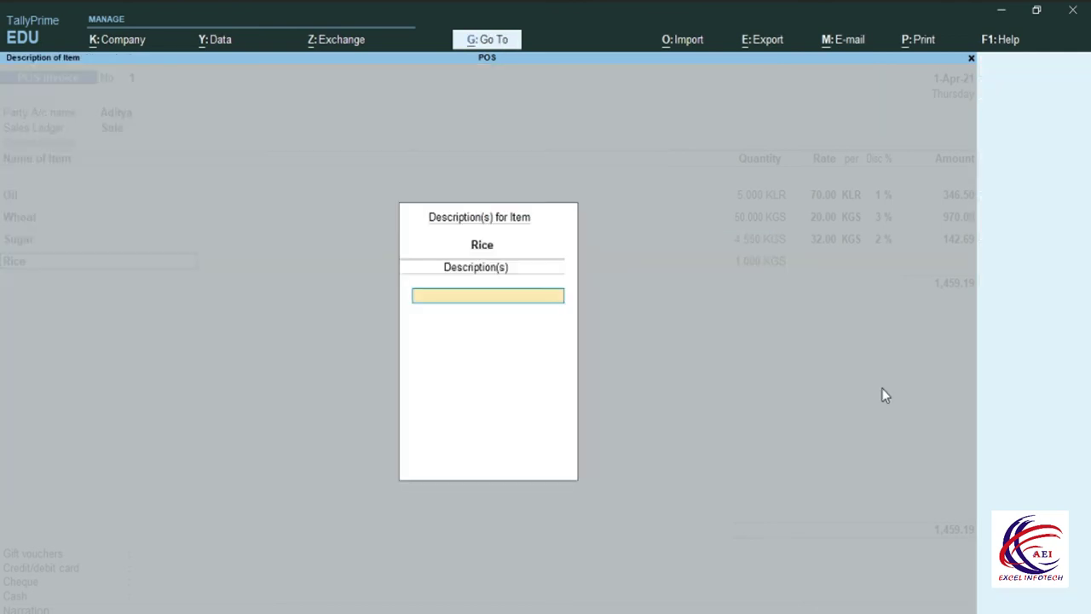
key(Return)
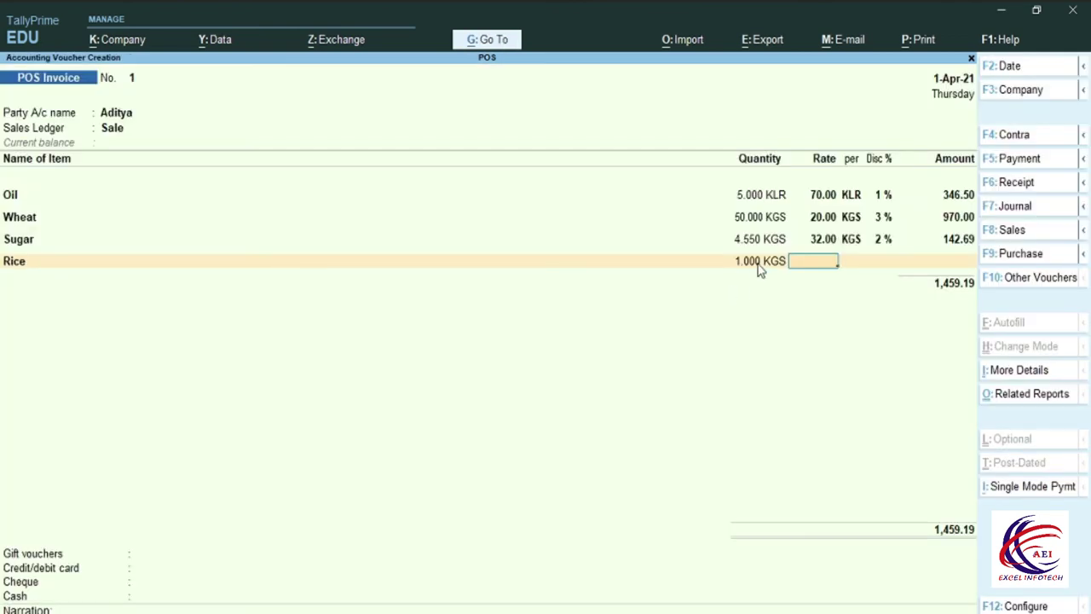
- Check Rice's quantity in the Word practice table and set it to 50.500 KGS on the invoice
click(784, 264)
key(BackSpace)
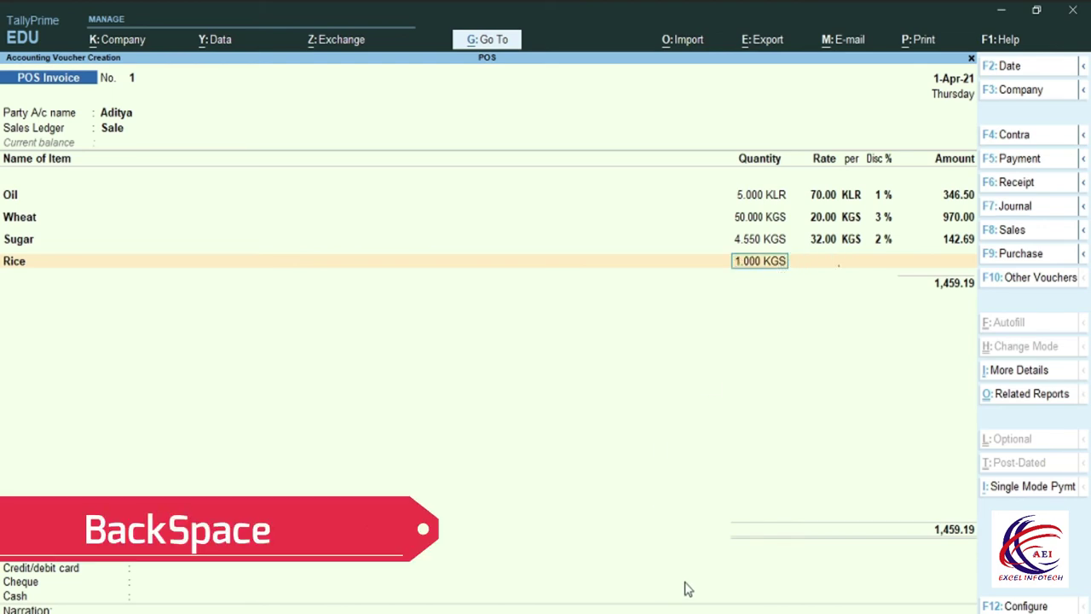
mouse_move(685, 613)
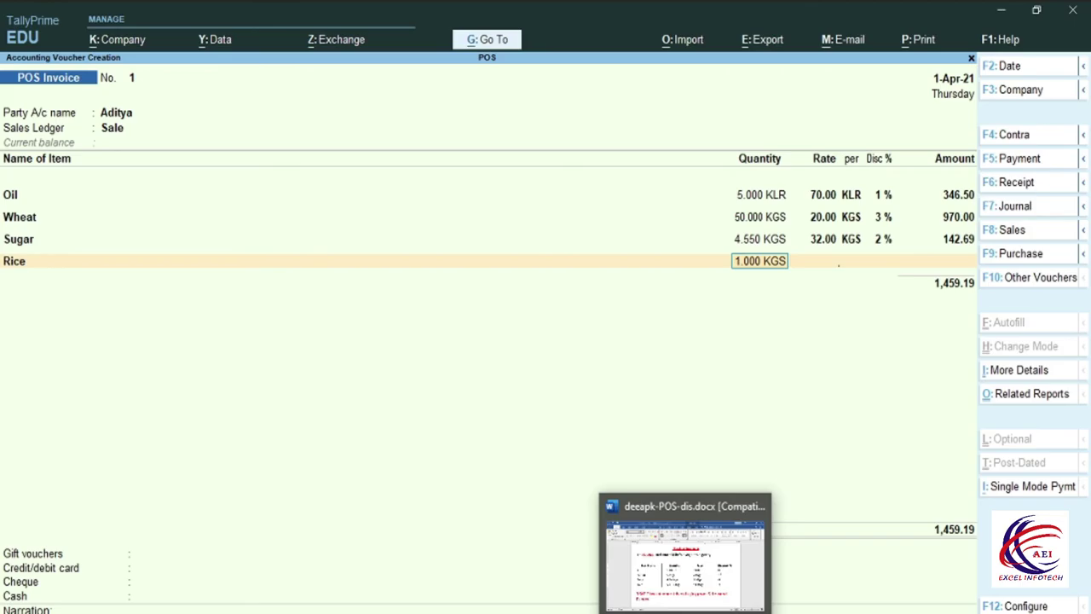
click(685, 554)
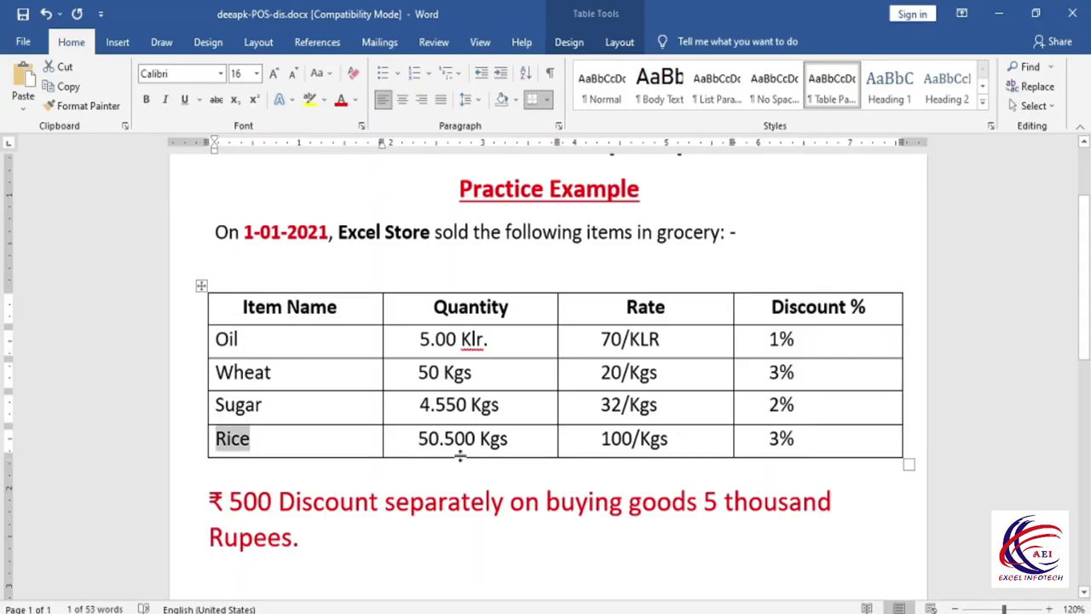
key(alt+Tab)
text(50.500)
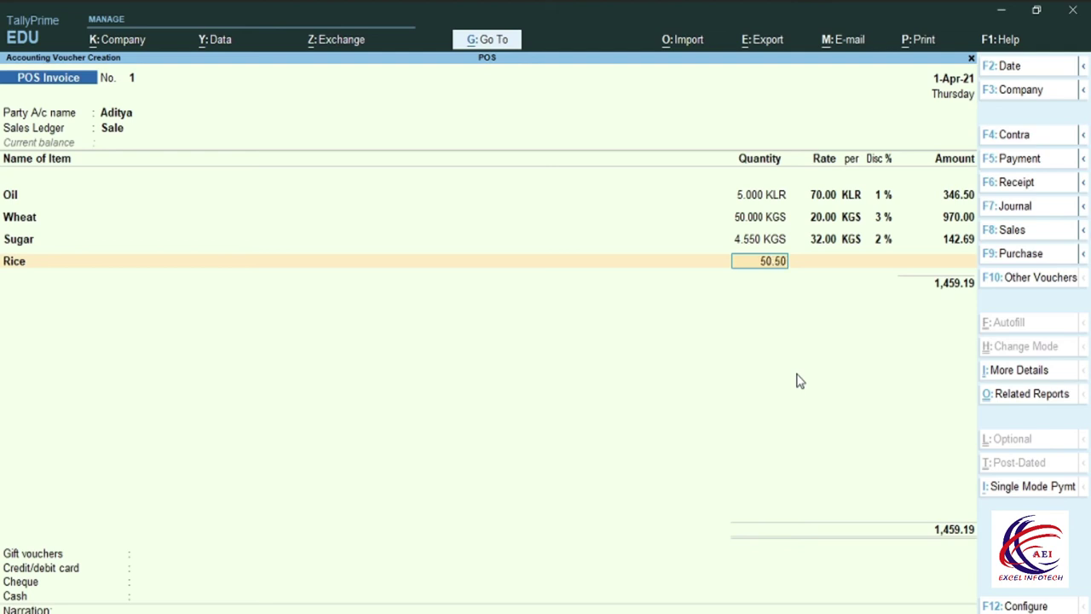
key(Return)
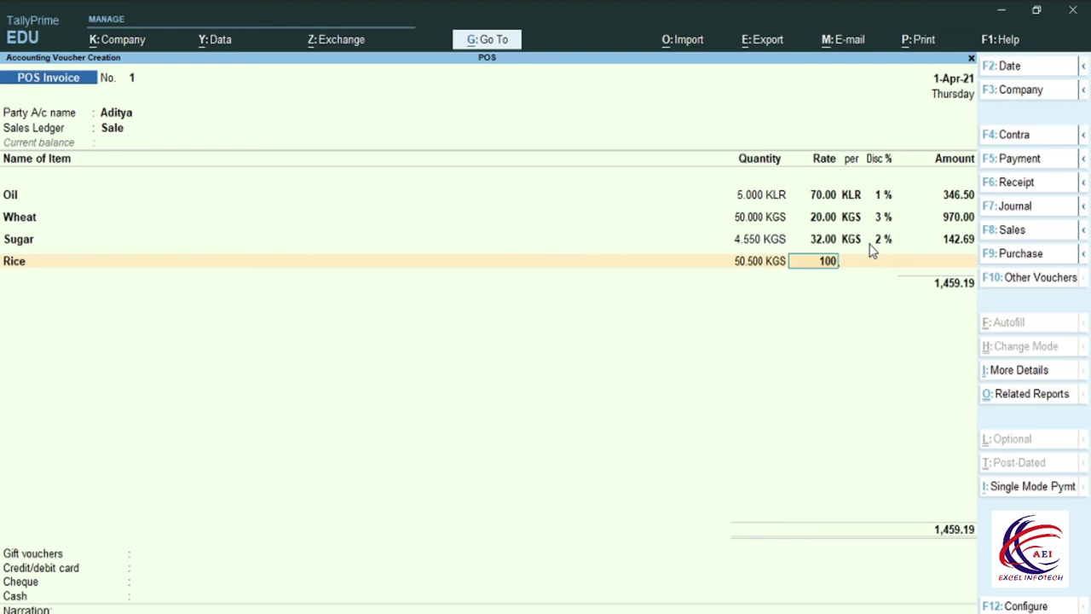
- Set Rice's invoice rate to 100 per KGS and move on to the next item line
key(Return)
key(Return)
key(Return)
key(Return)
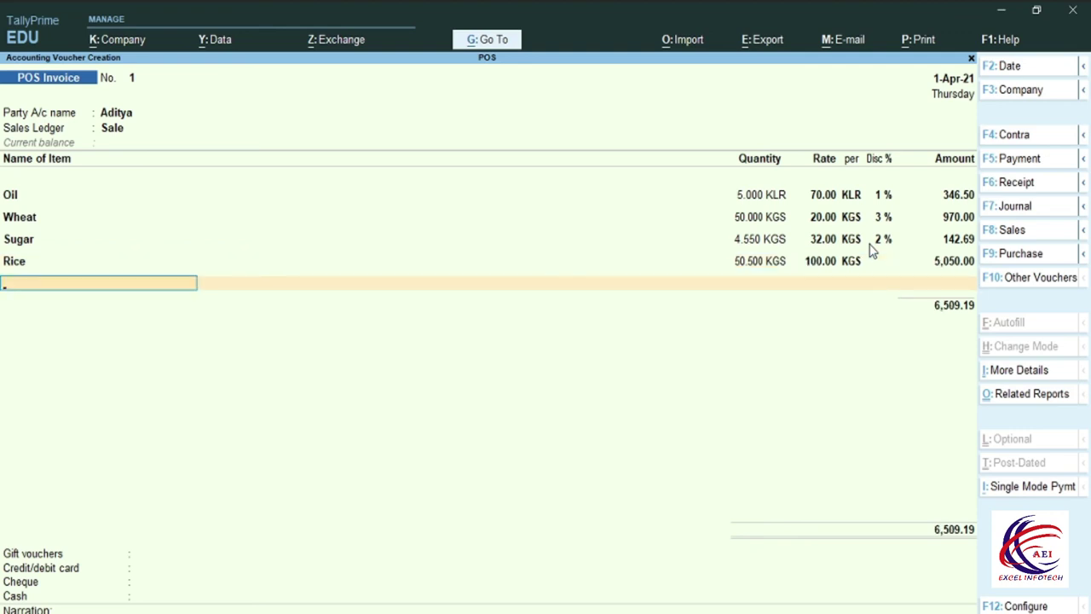
- Check Rice's discount in the Word practice table, set it to 3% on the invoice, and end the item list
click(871, 247)
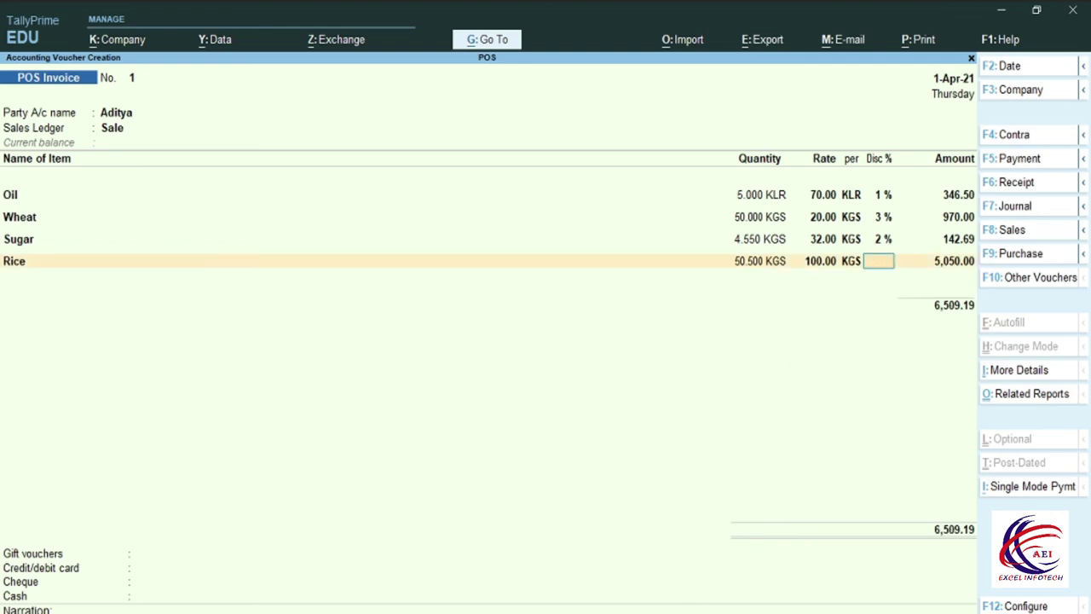
click(686, 558)
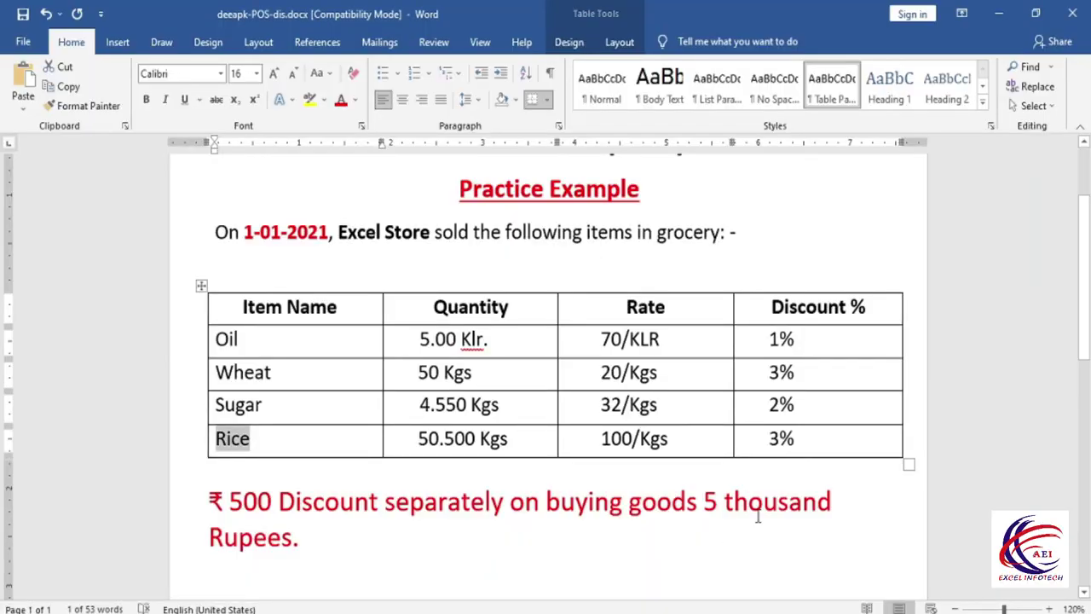
key(alt+Tab)
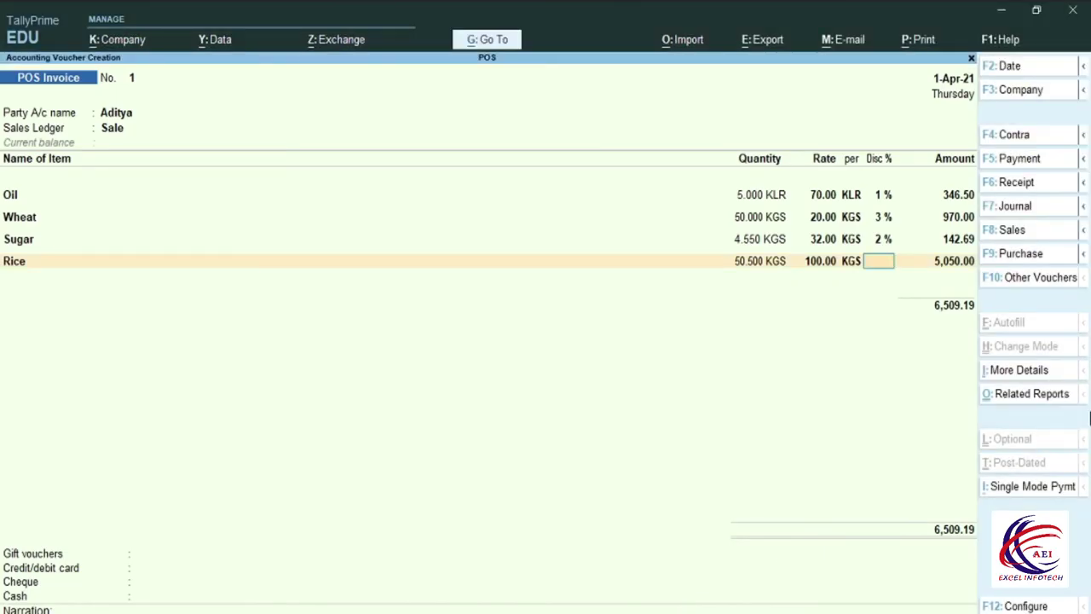
text(3)
key(Return)
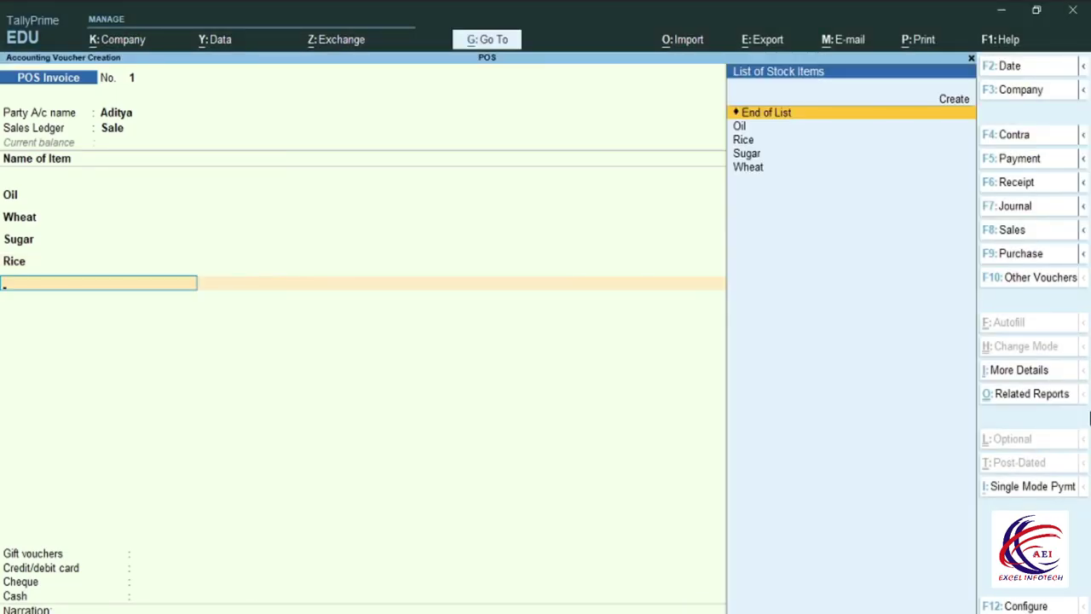
key(Return)
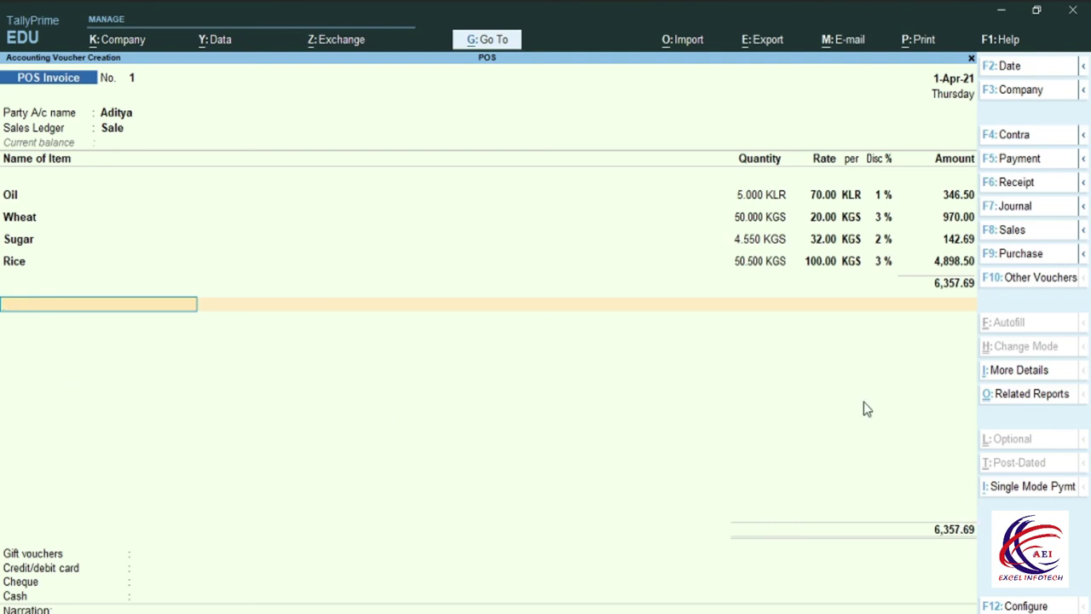
- Set up the Round UP ledger under Indirect Expenses with Invoice Rounding as its ledger type
key(alt+c)
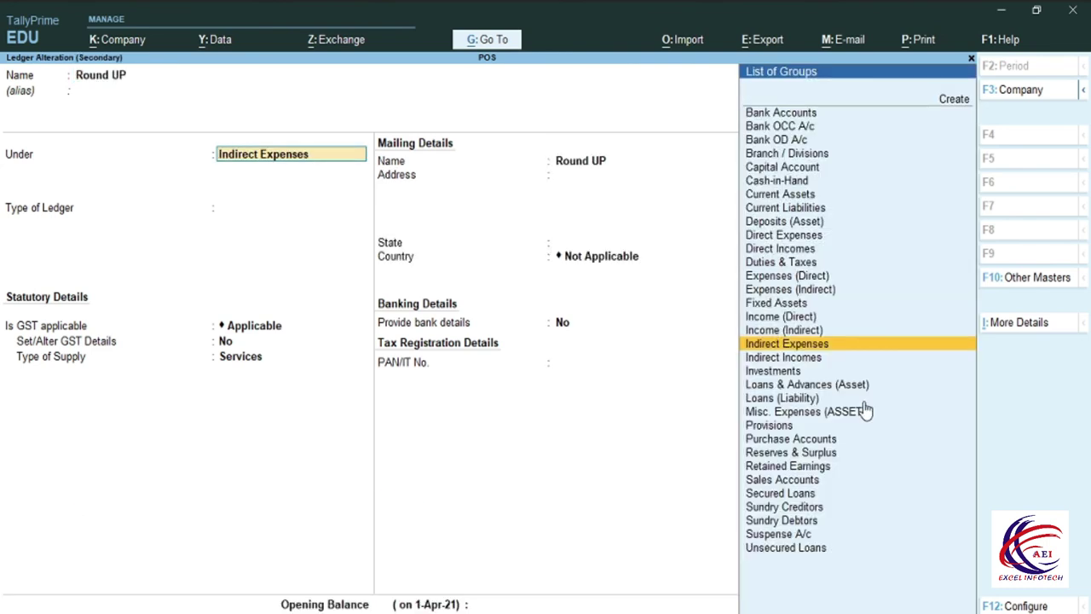
key(Return)
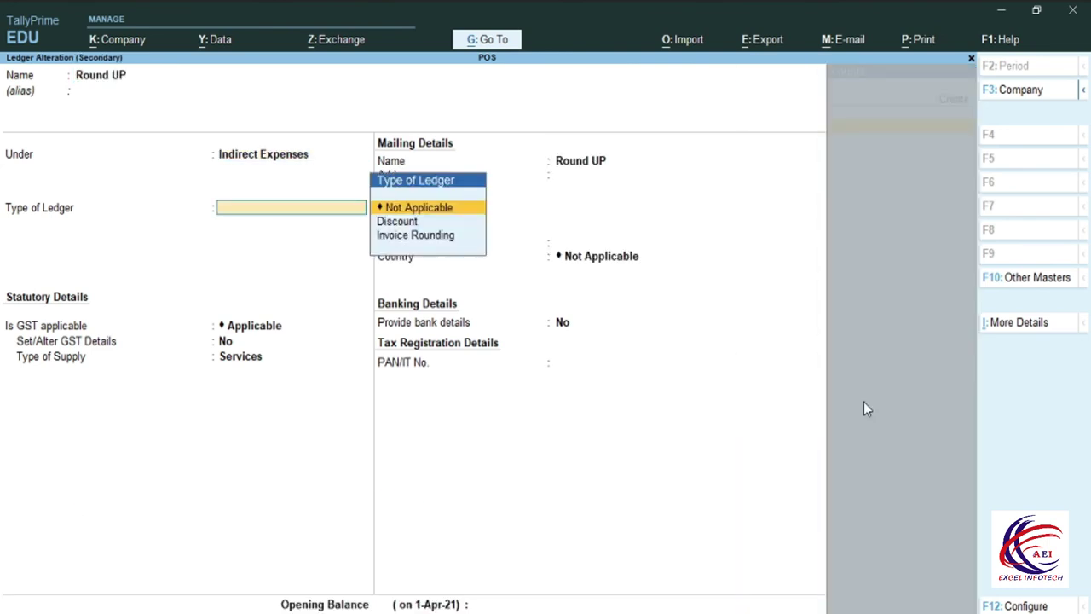
key(Down)
key(Down)
key(Return)
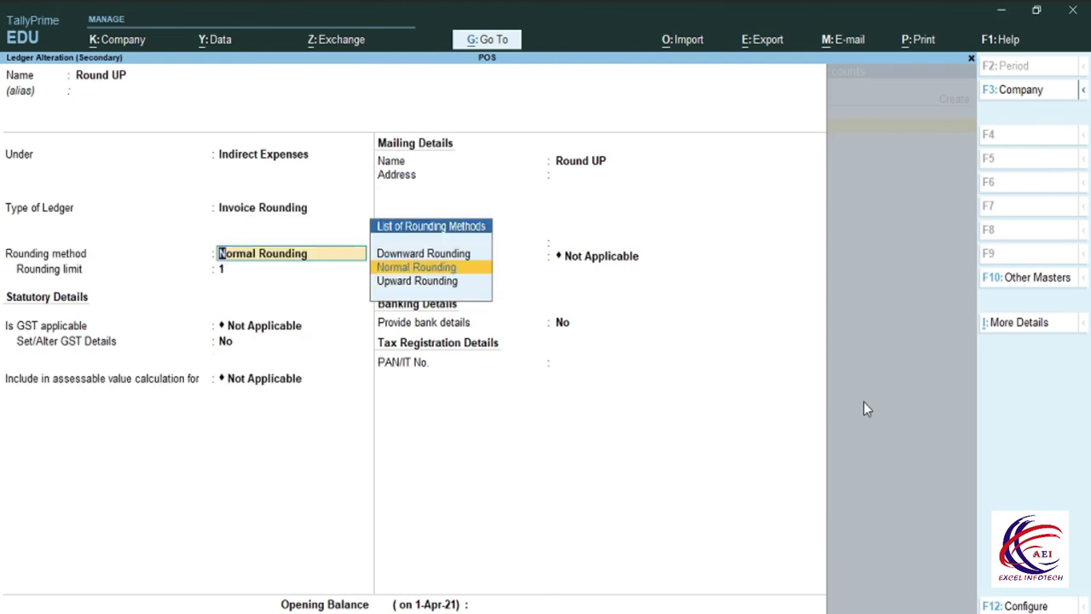
- Keep Normal Rounding with a limit of 1 for Round UP and save it with a blank opening balance
key(Return)
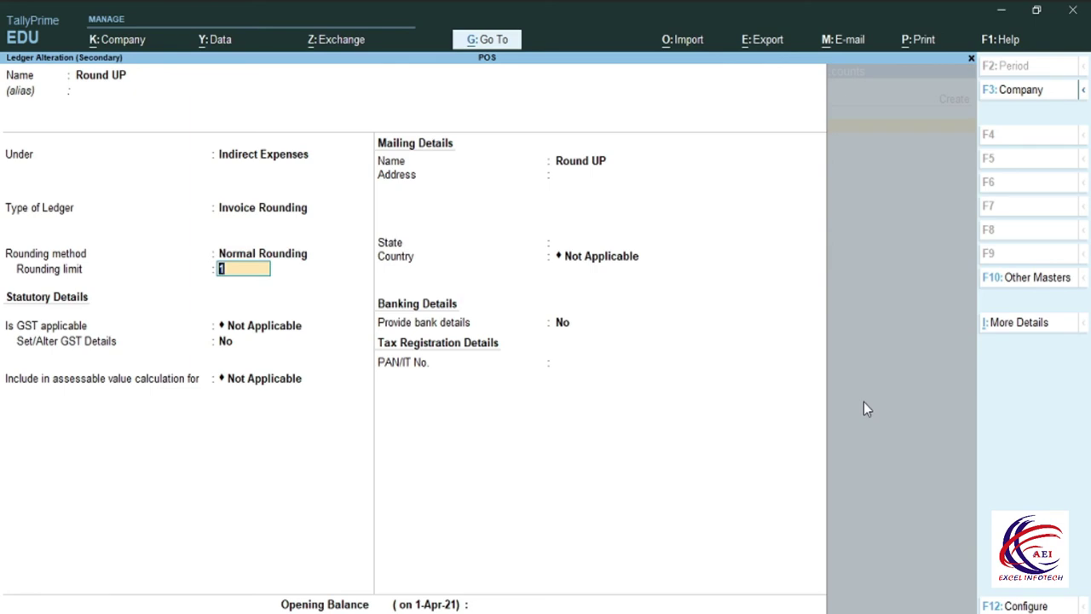
key(Return)
key(Return)
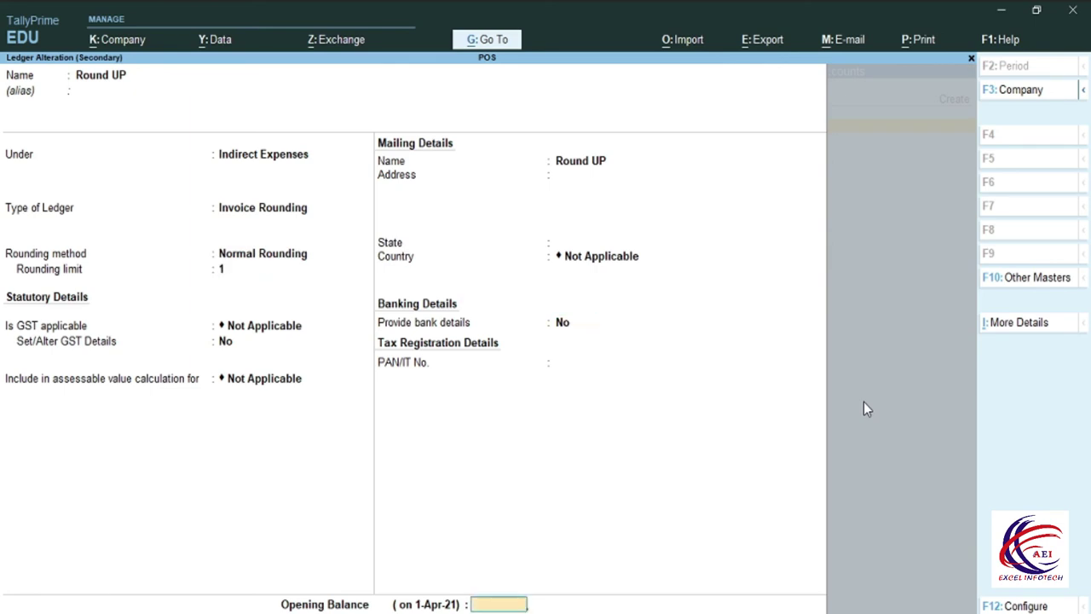
key(Return)
key(Return)
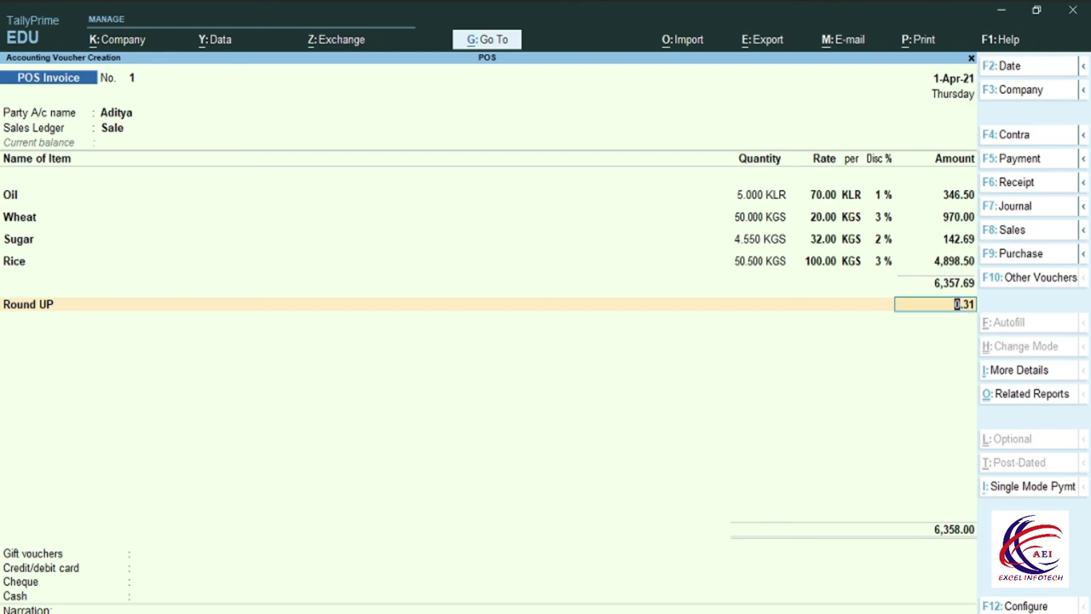
- Check the separate ₹500 discount in the Word practice example, and accept the Round UP amount on the invoice
key(alt+Tab)
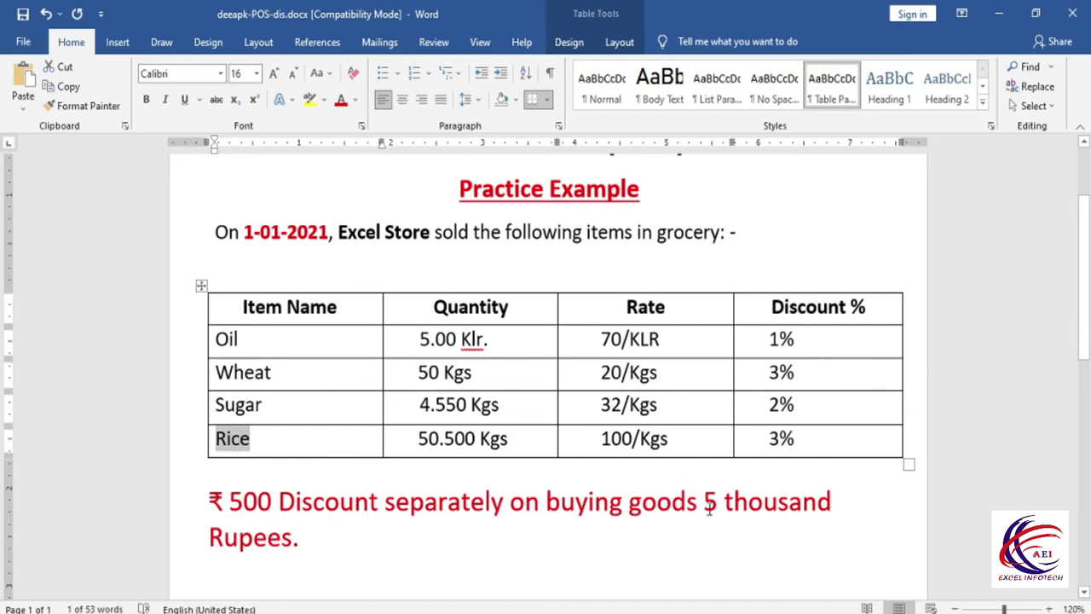
double_click(252, 507)
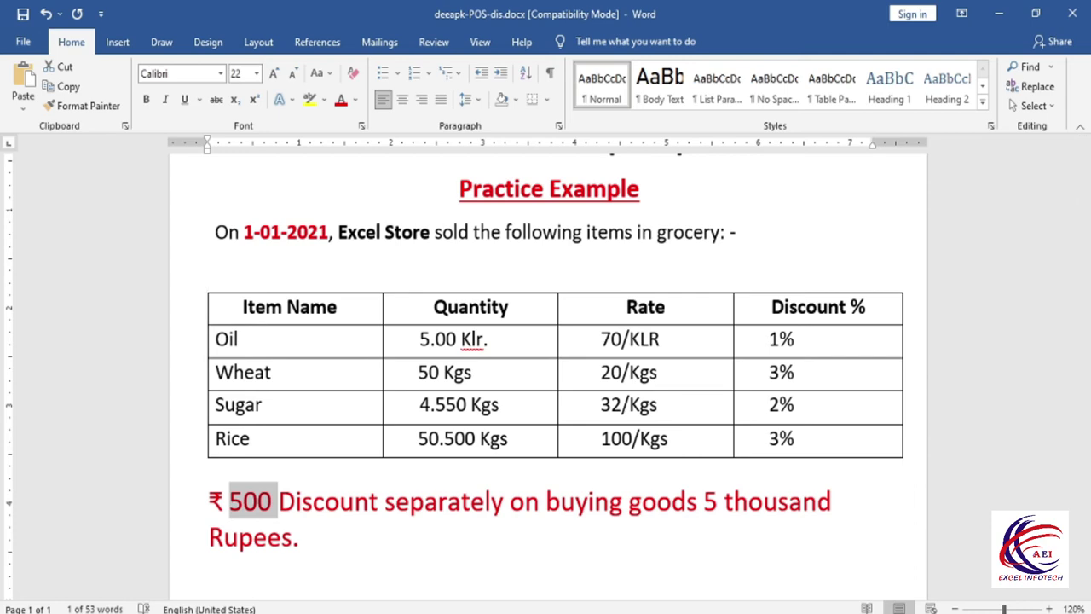
key(alt+Tab)
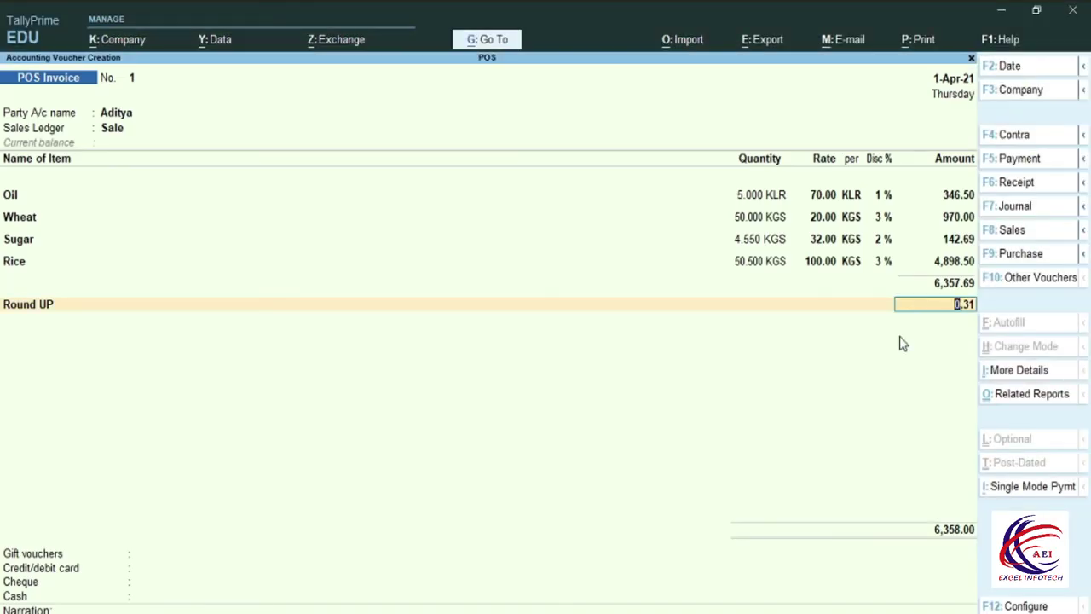
key(Return)
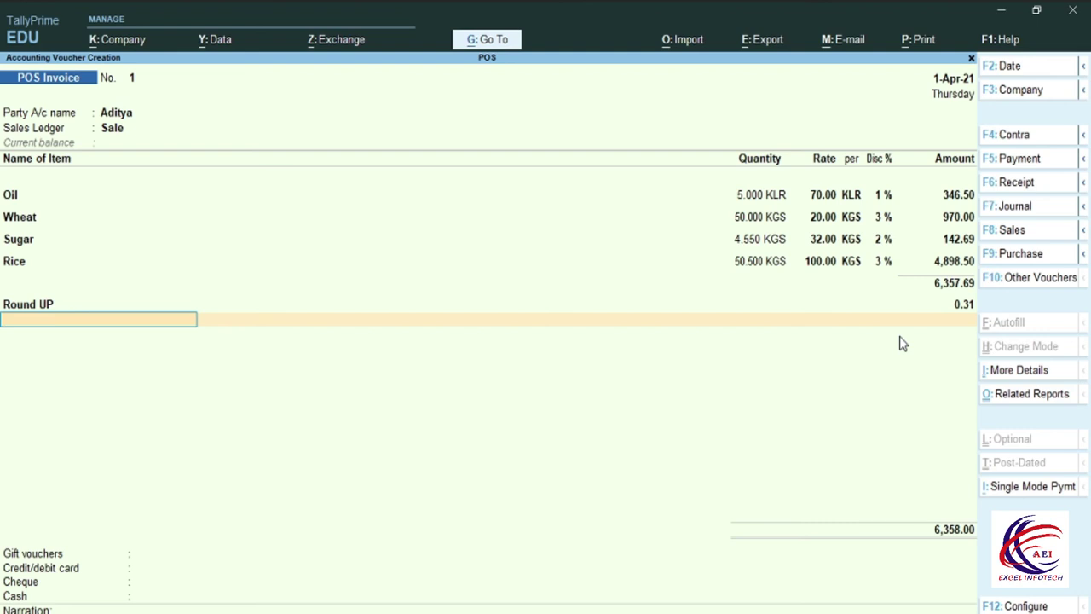
- Create a Discount ledger under Indirect Expenses with ledger type Not Applicable, and save it
key(alt+c)
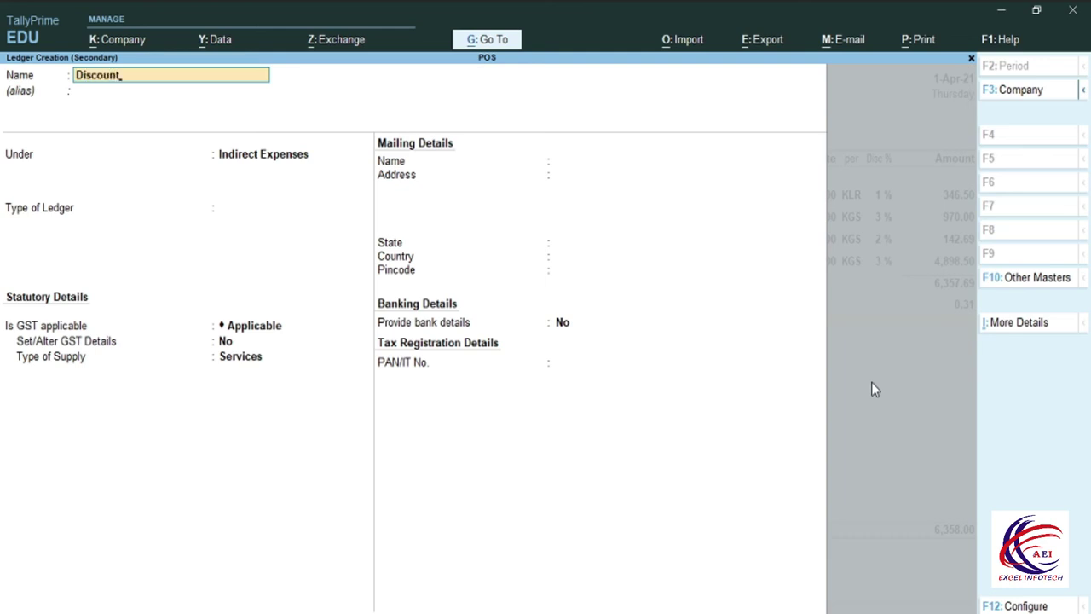
key(Return)
key(Return)
key(Return)
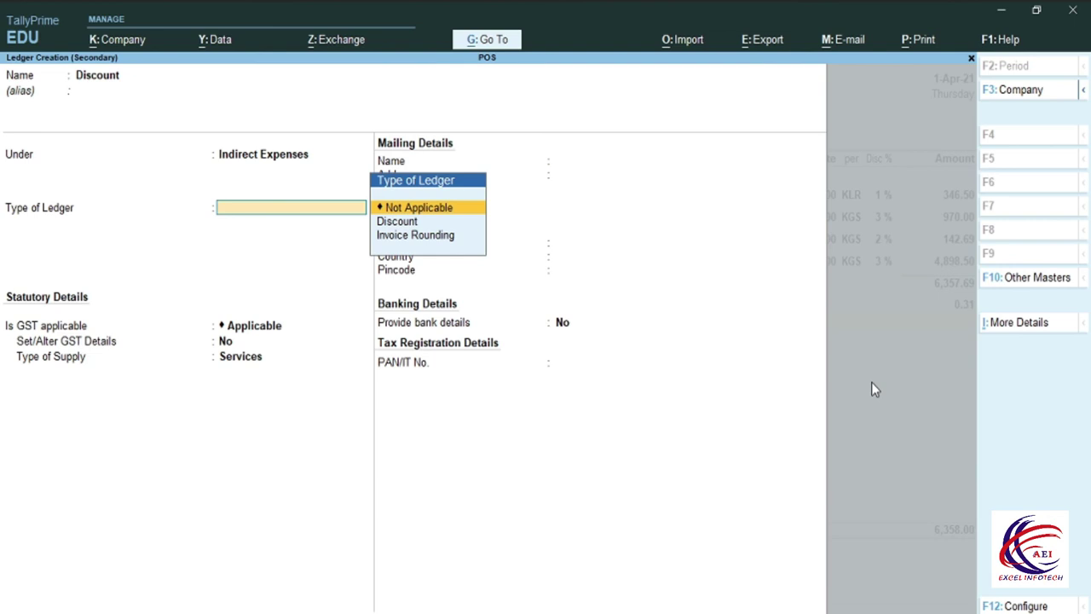
key(Return)
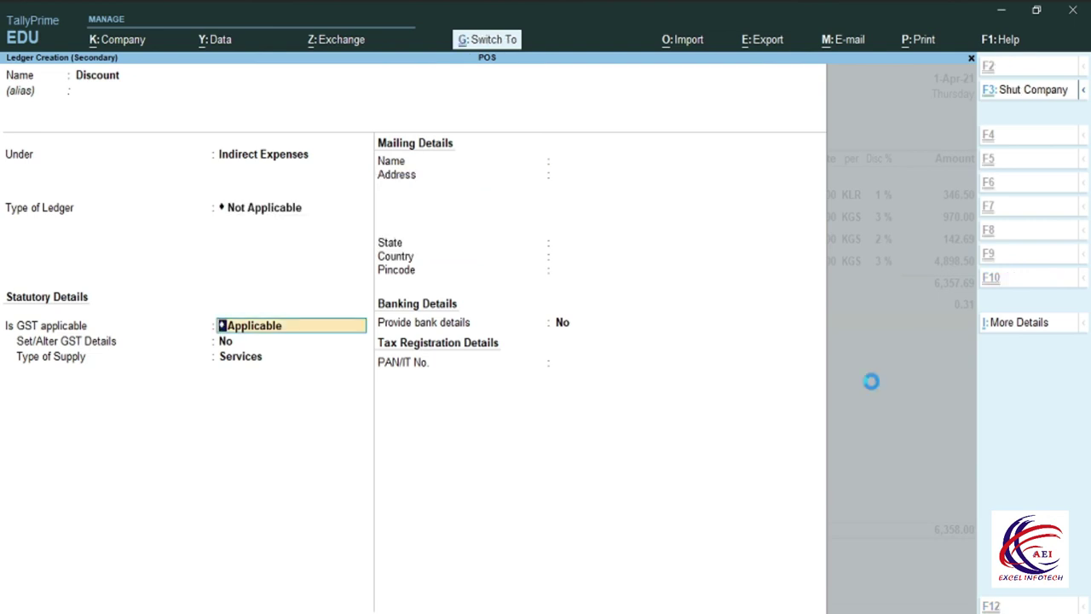
key(ctrl+a)
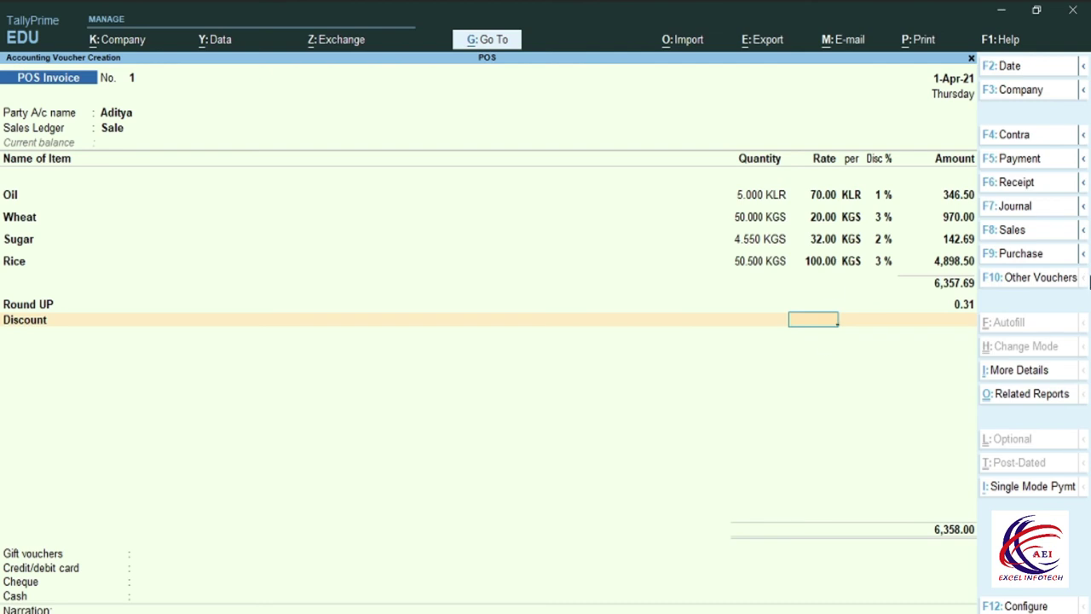
- Leave the Discount rate blank, set its amount to -500, and continue to the payment details
key(Return)
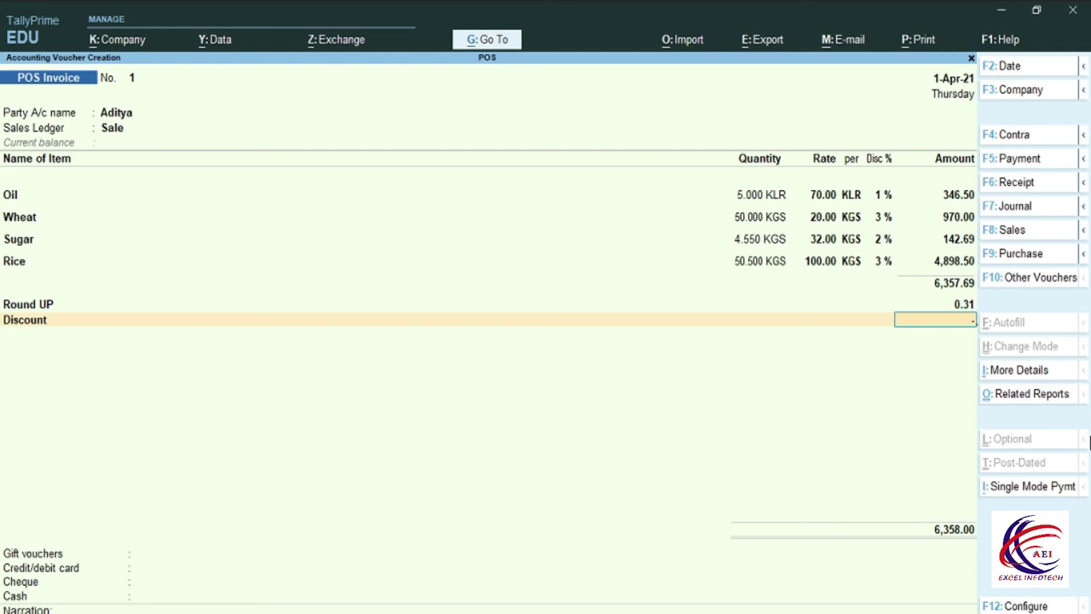
key(Return)
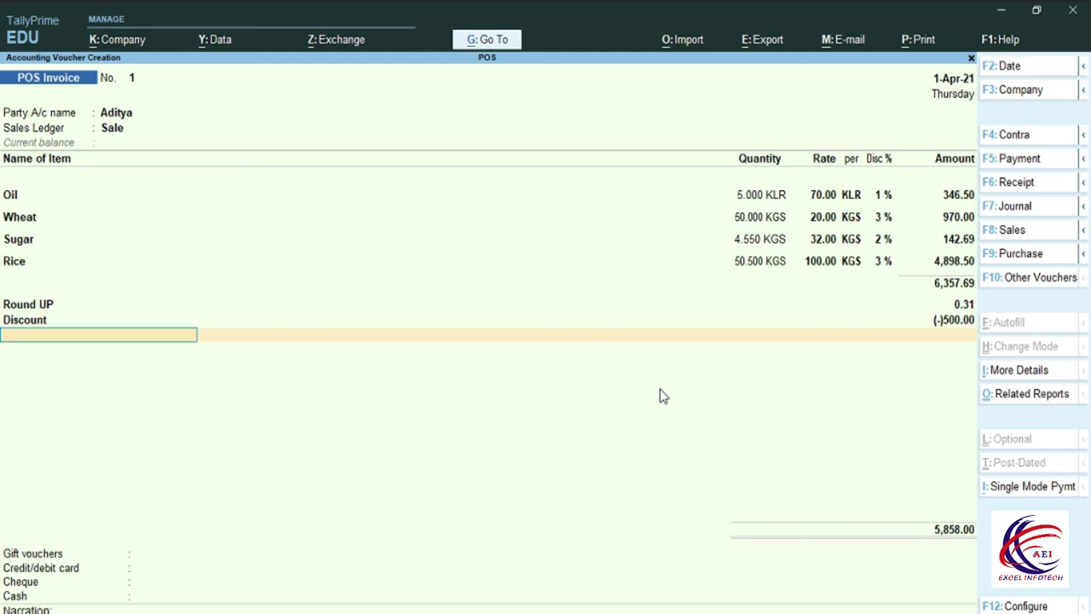
key(Return)
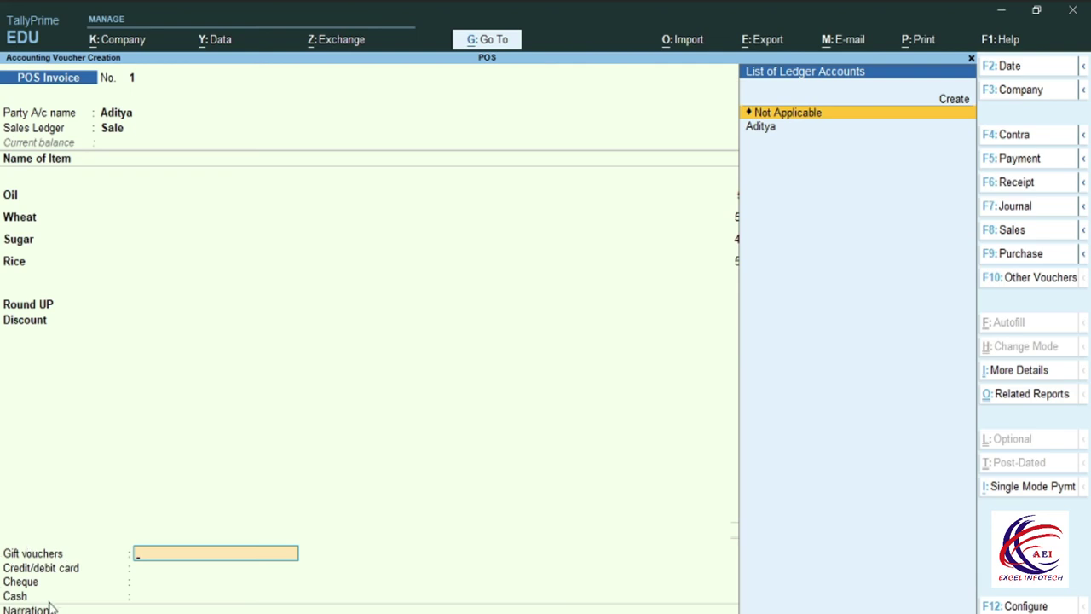
- Try single mode payment on the invoice and return to multi mode payment
click(1014, 494)
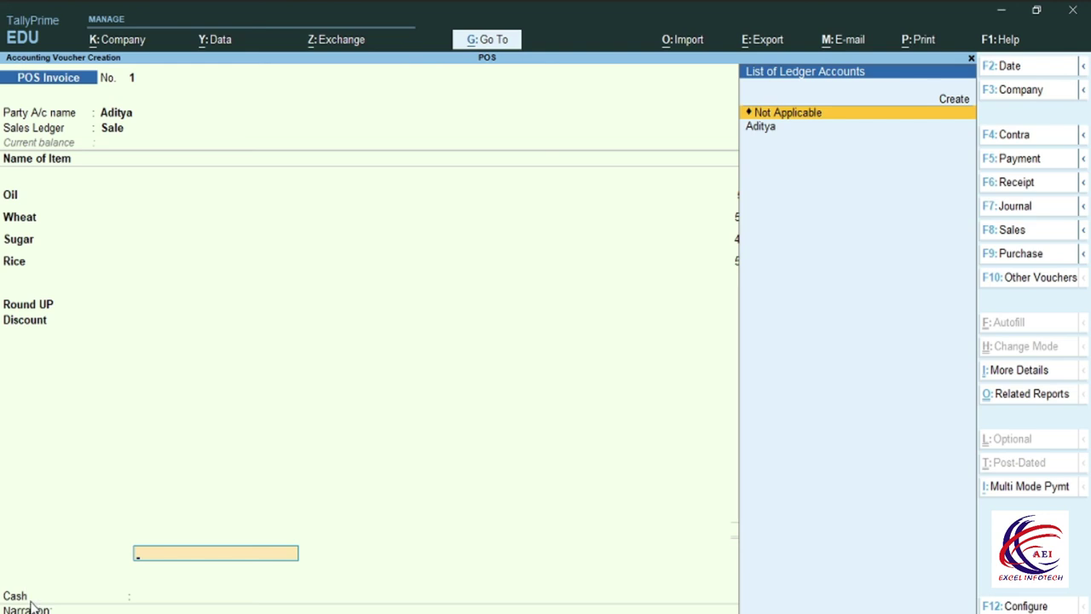
click(1029, 499)
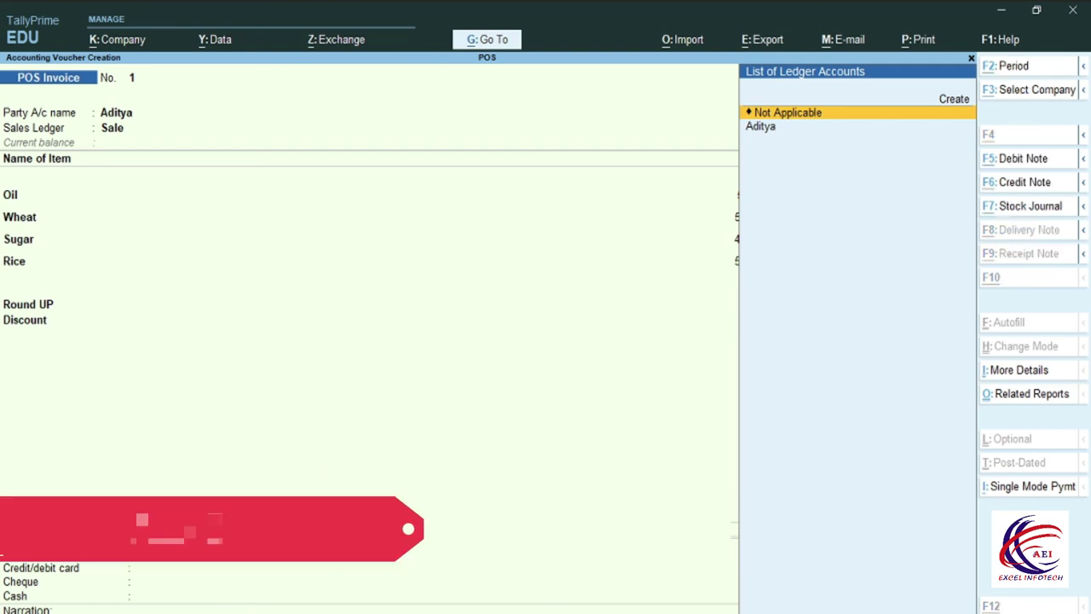
- Create an Amazone ledger under Sundry Debtors for gift vouchers and set its payment amount to 300
key(alt+c)
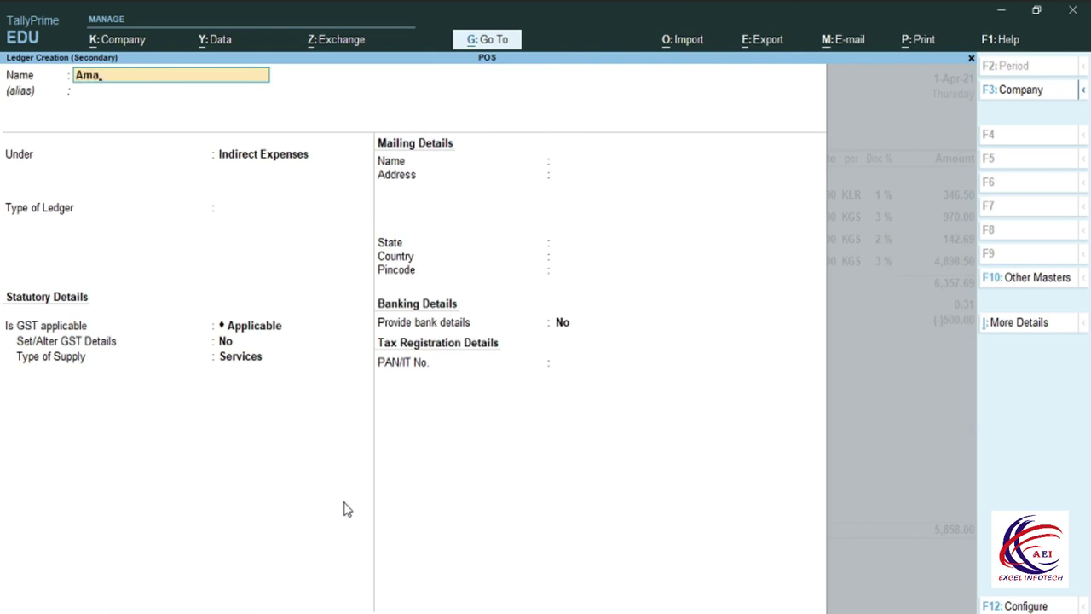
text(Amazone)
key(Return)
text(S)
key(Down)
key(Down)
key(Down)
key(Return)
key(ctrl+a)
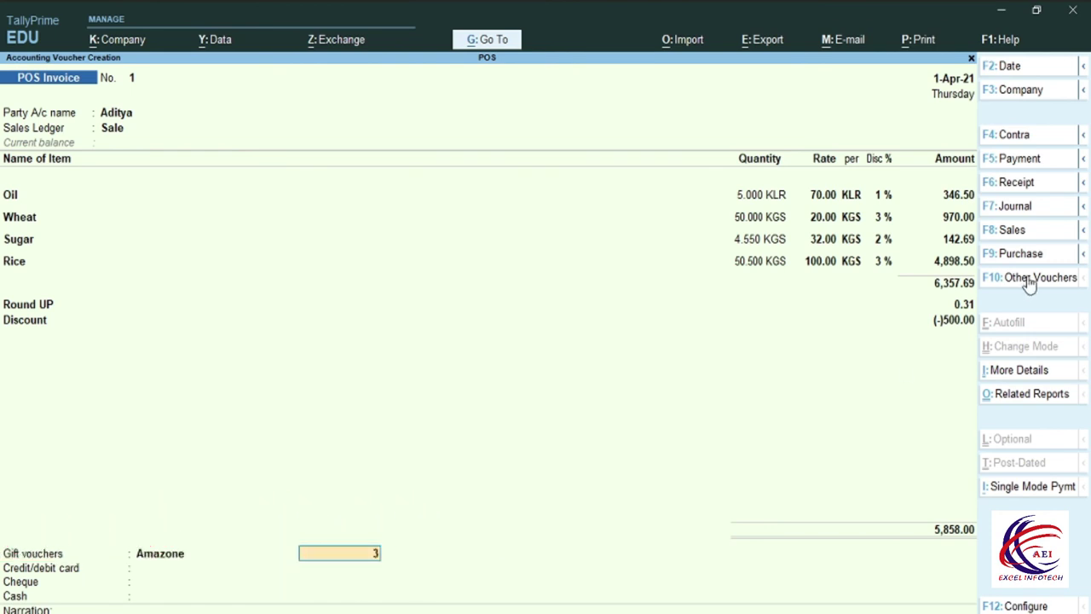
key(Return)
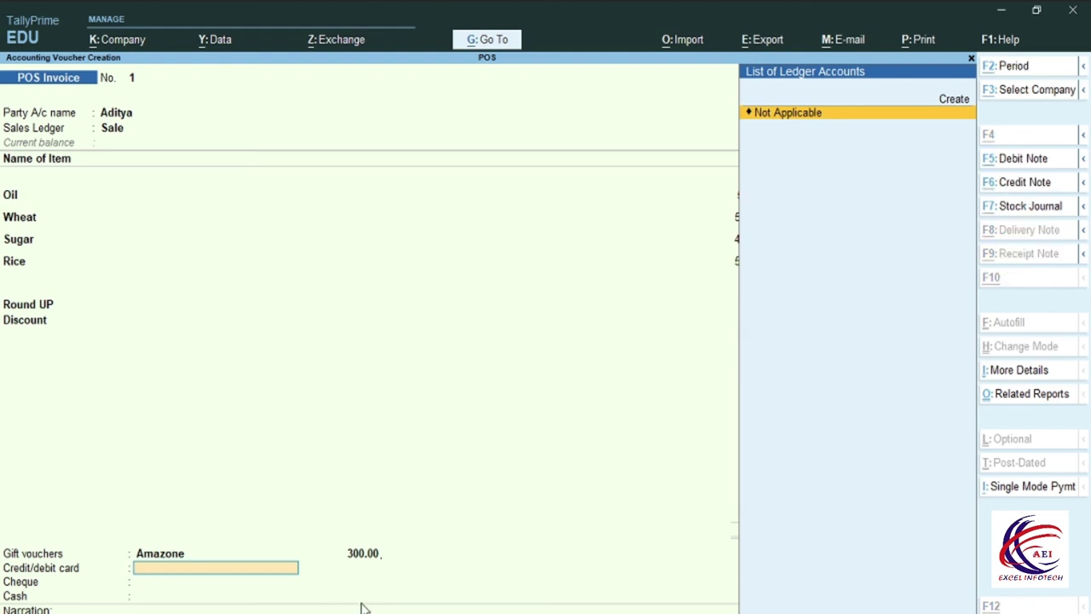
- Create an SBI ledger under Bank Accounts for the credit/debit card payment, leaving its bank account number blank
key(alt+c)
mouse_move(645, 613)
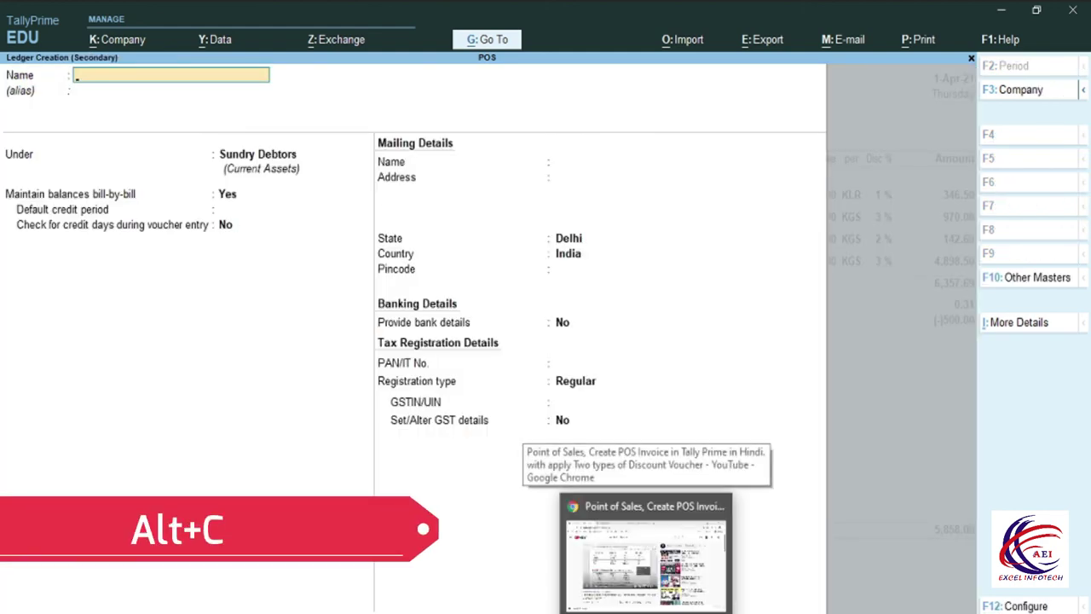
text(SBI)
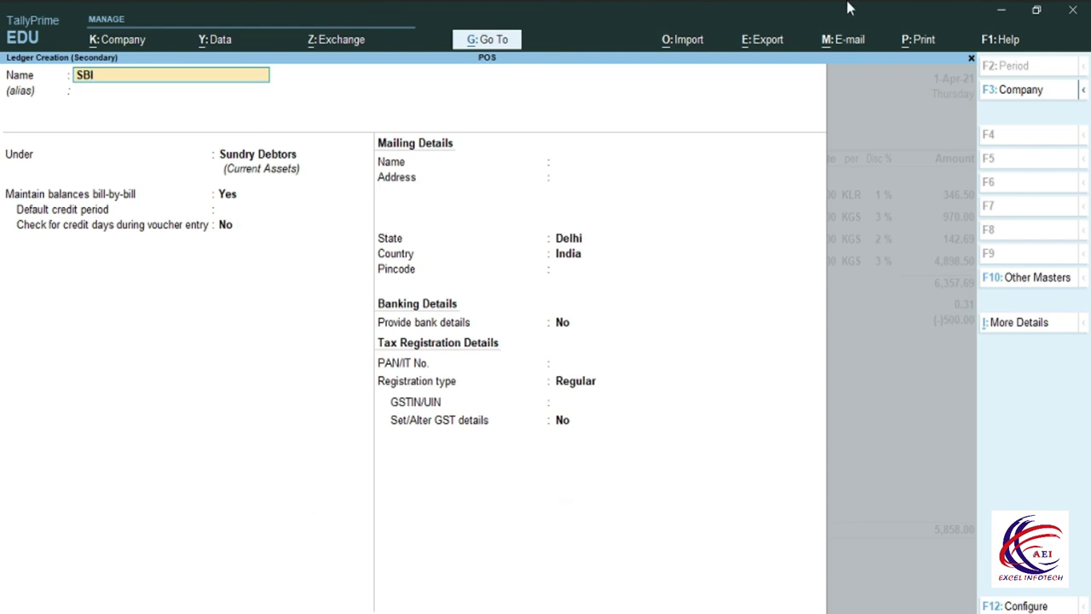
key(Return)
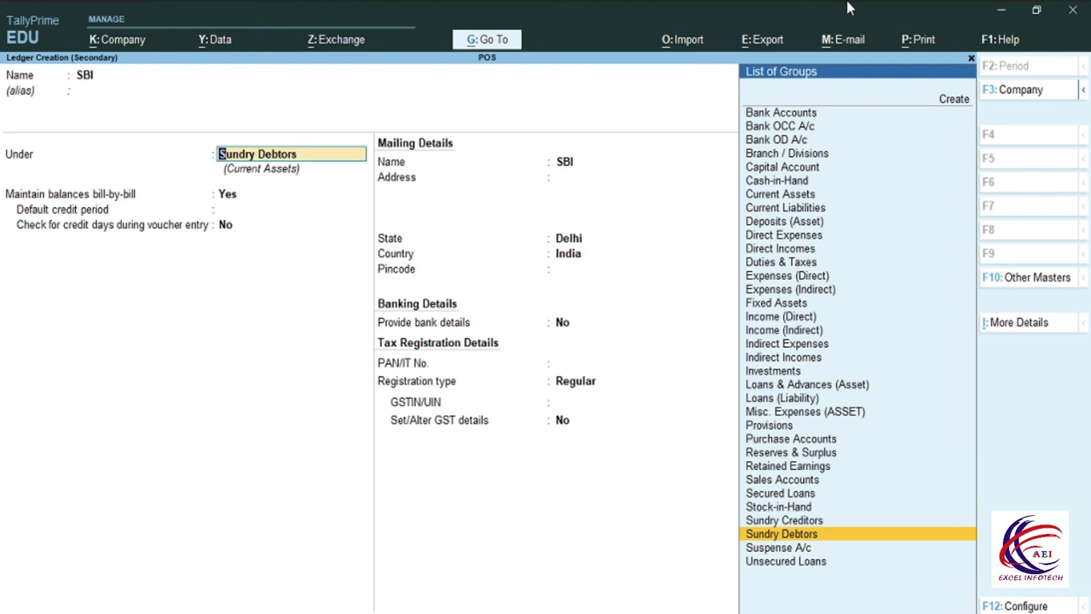
text(b)
key(Return)
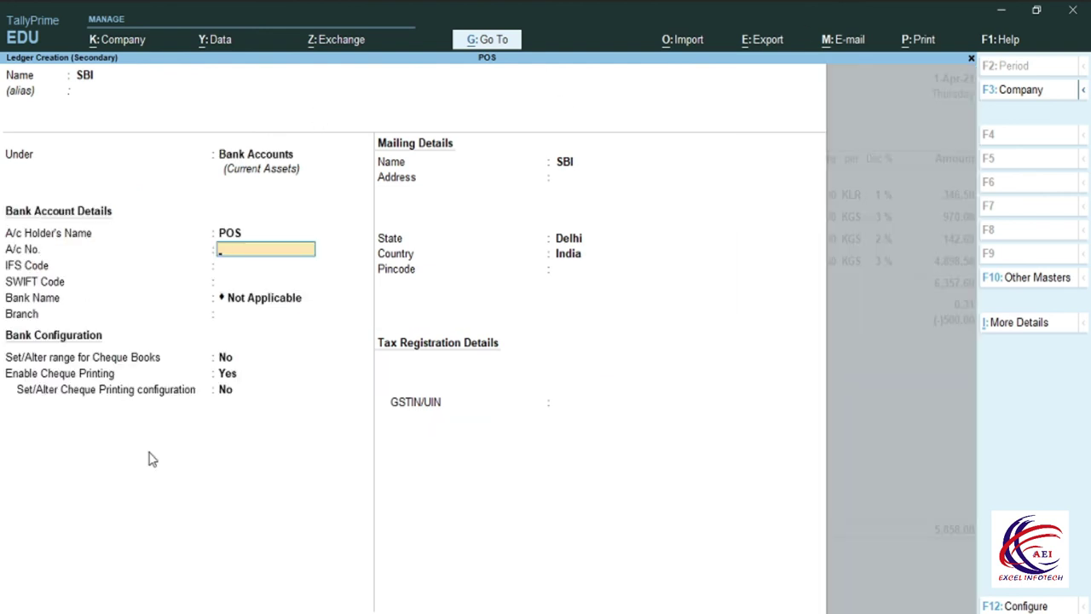
key(ctrl)
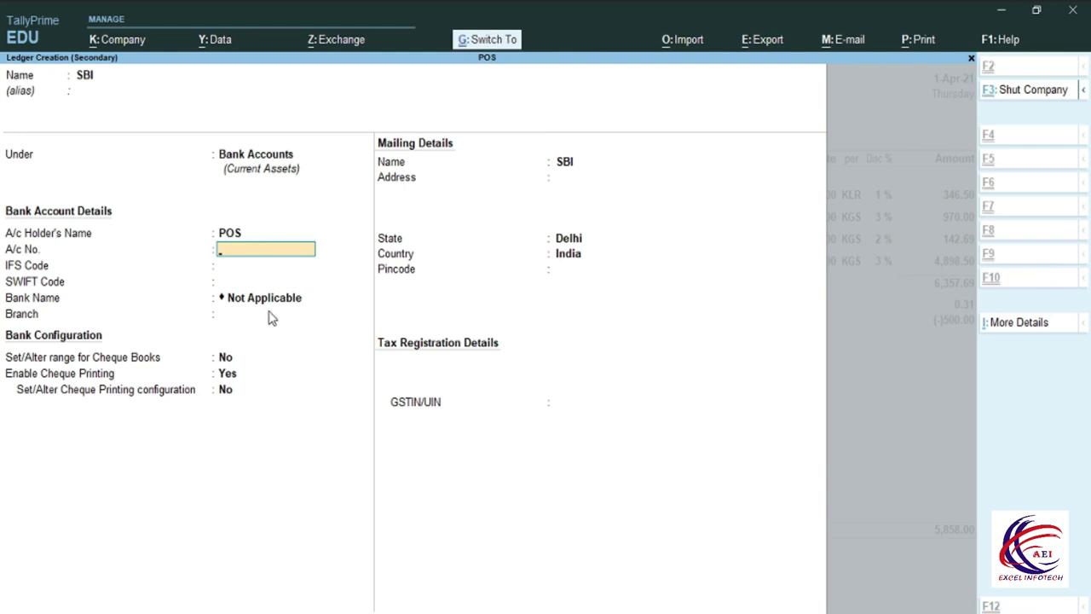
key(ctrl+a)
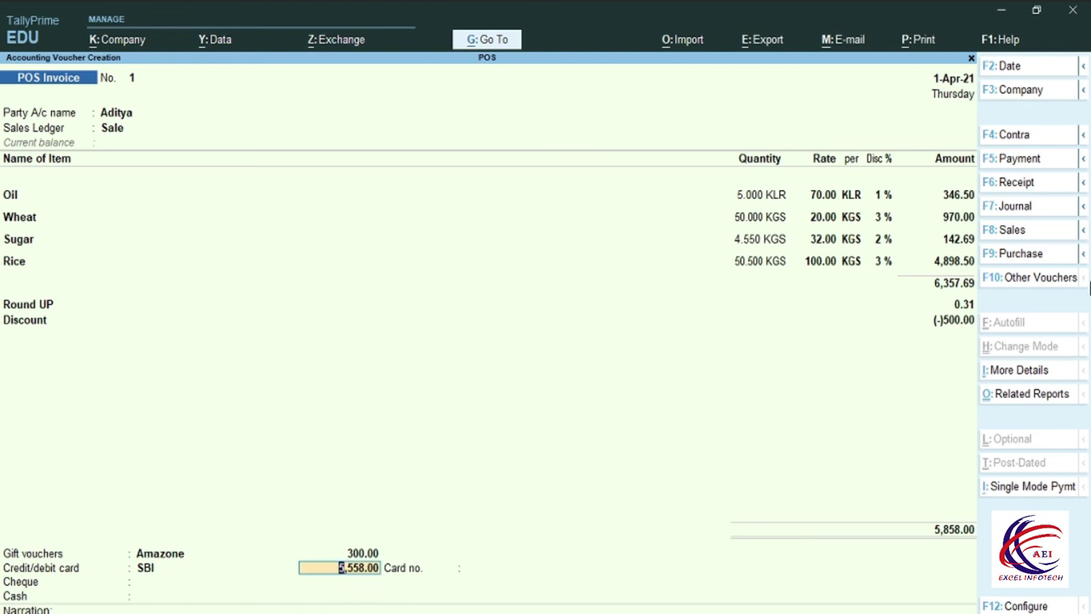
- Set the SBI card payment to 5000 and enter the card number
text(5000)
key(Return)
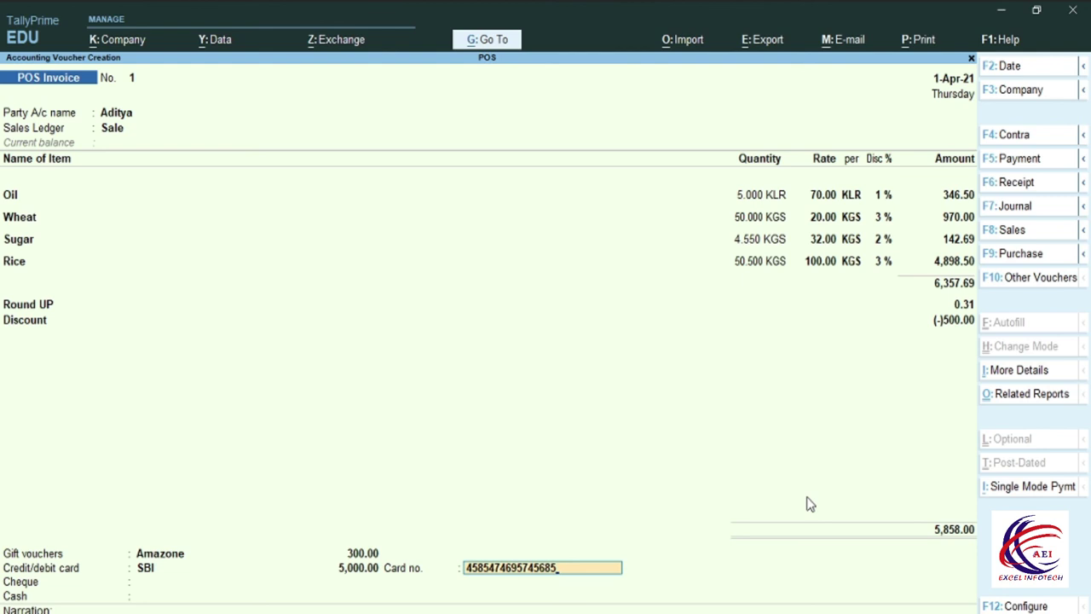
key(Return)
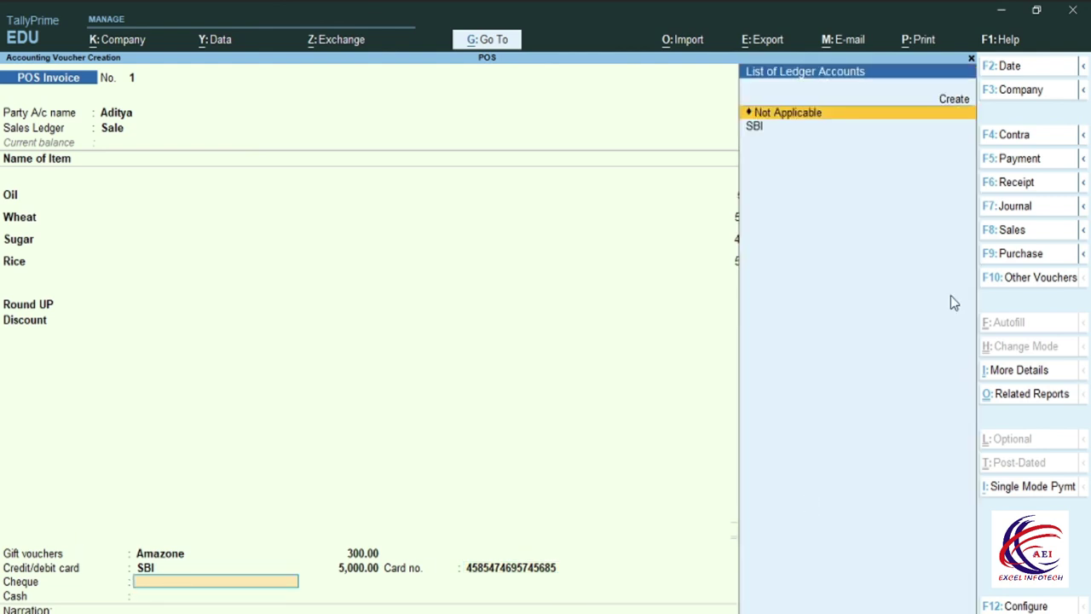
- Leave the cheque payment as Not Applicable, assign the balance due to the Cash ledger, and set the cash tendered to 600
key(Return)
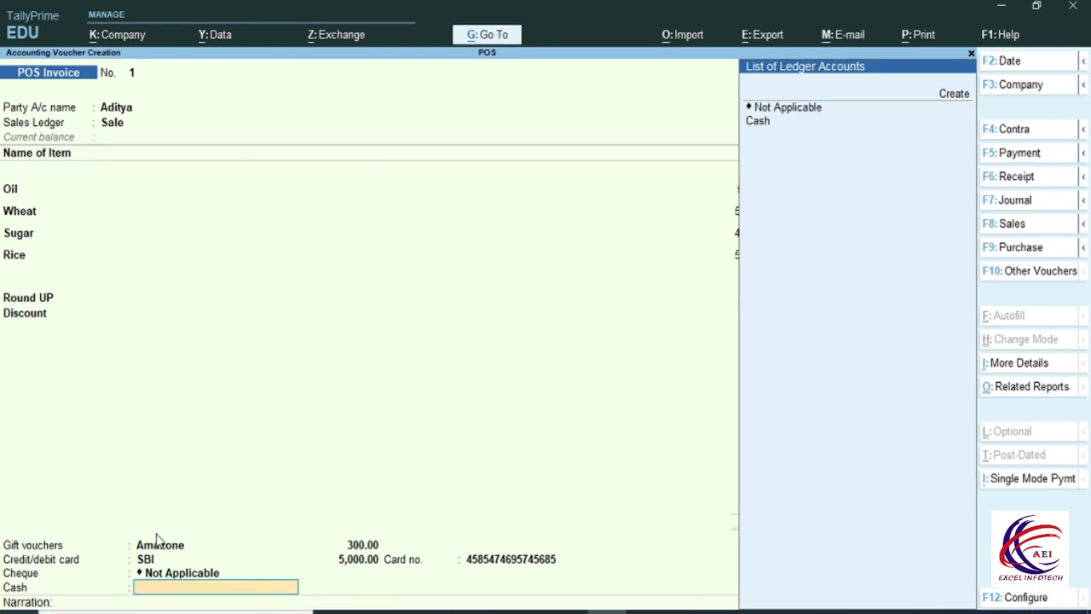
click(757, 122)
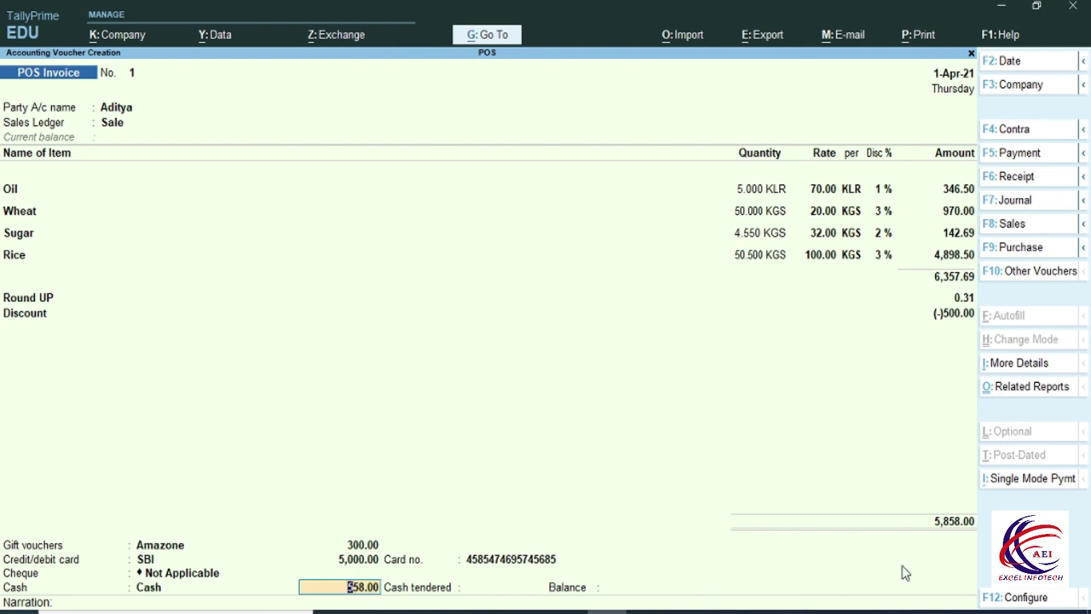
key(Return)
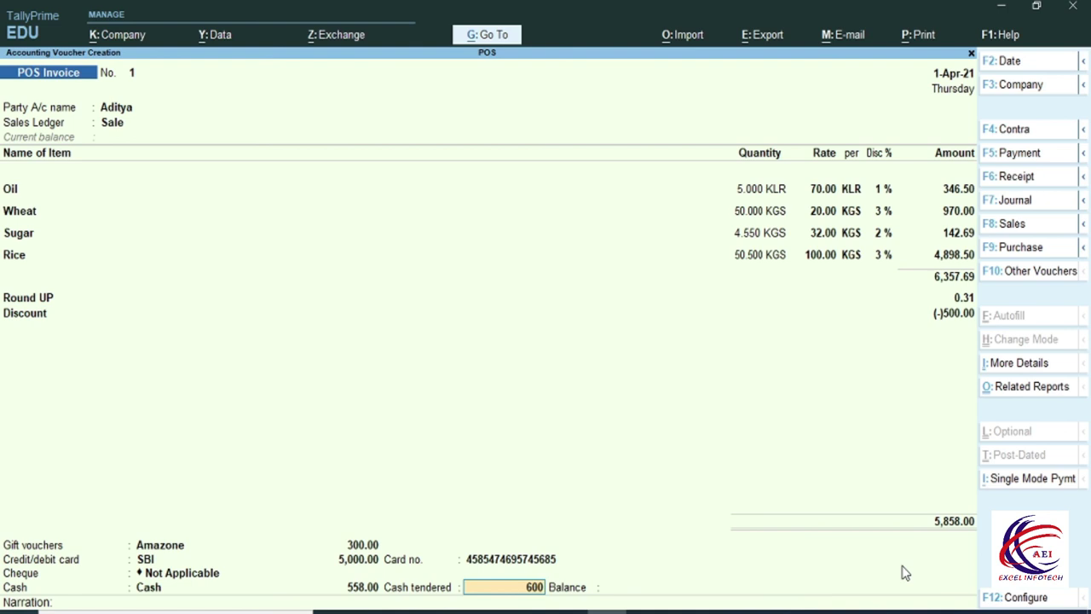
key(Return)
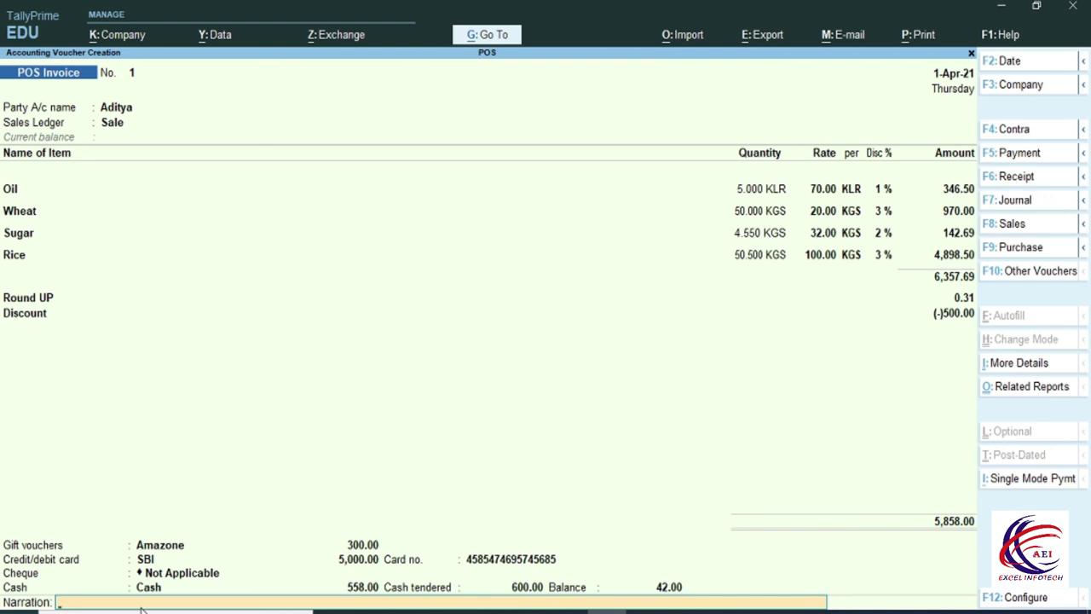
- Save the POS invoice with a blank narration and preview its printout zoomed in
key(Return)
key(Return)
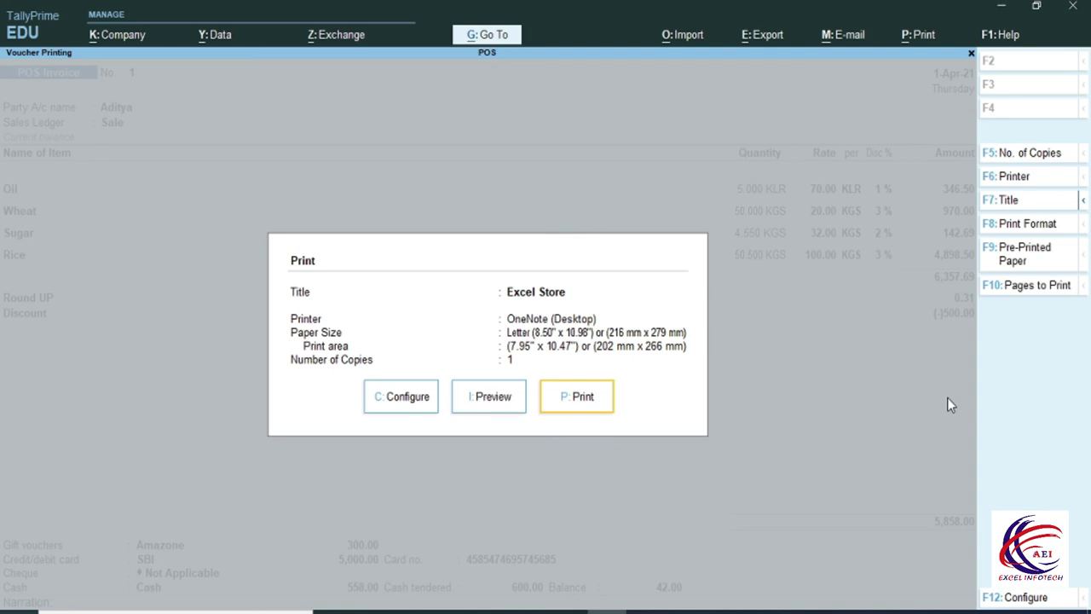
click(490, 400)
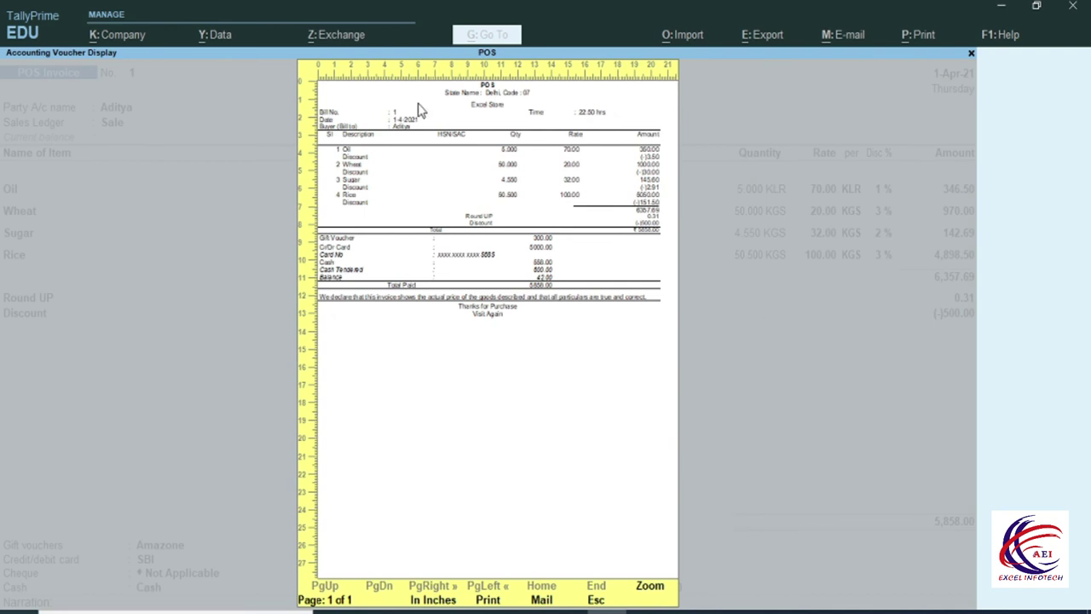
key(alt+z)
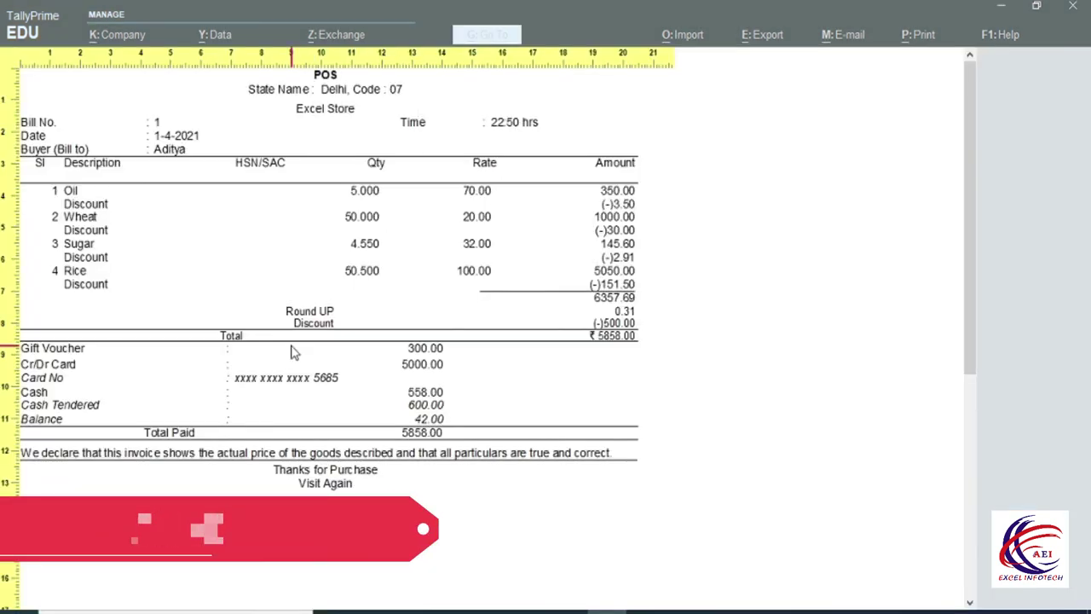